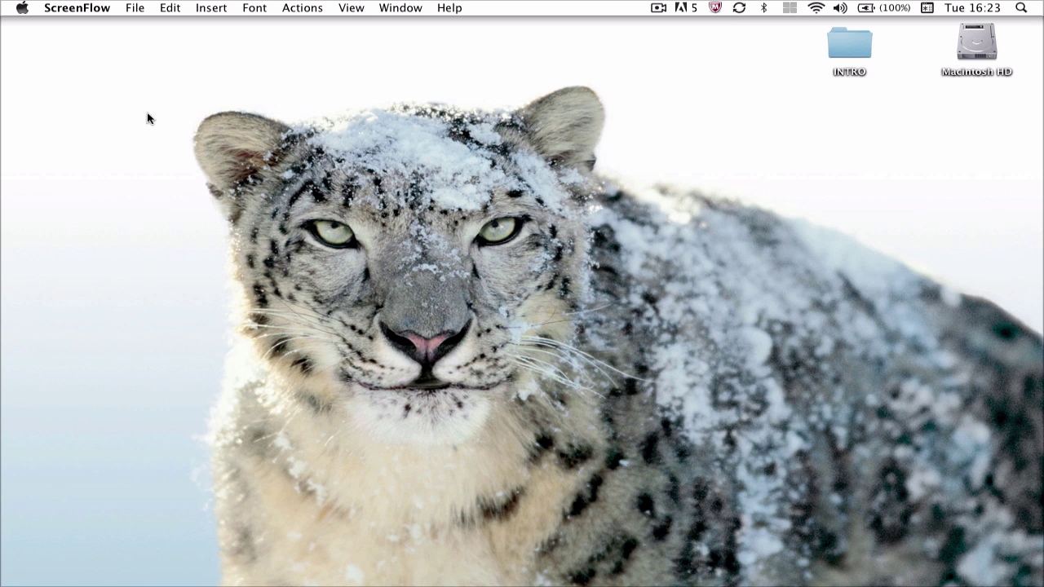
- Open Chrome and scroll the YouTube channel page with the snail Speed Art video and profile stats
{"action": "mouse_move", "coordinate": [384, 581]}
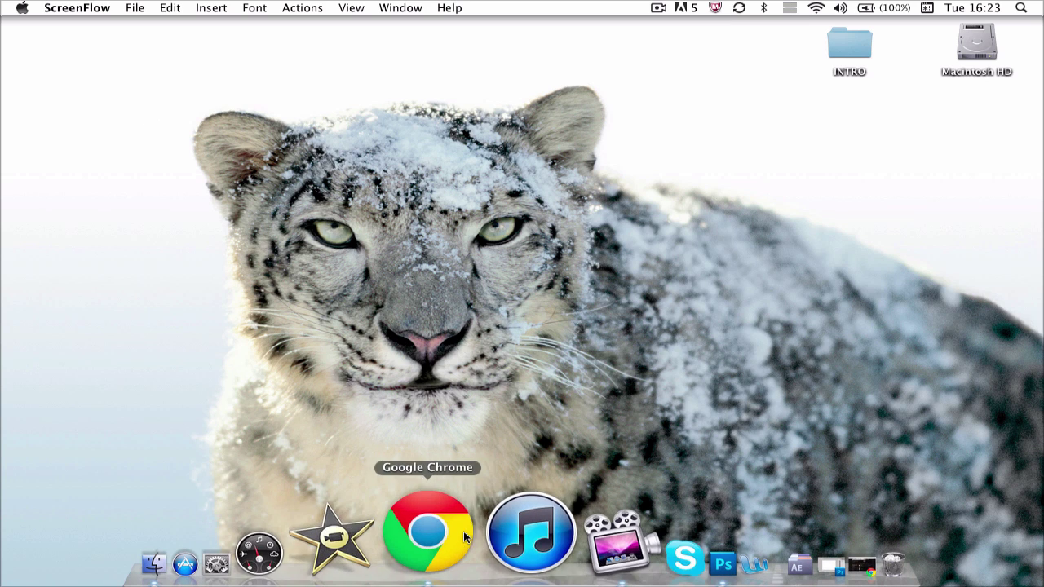
{"action": "left_click", "coordinate": [460, 531]}
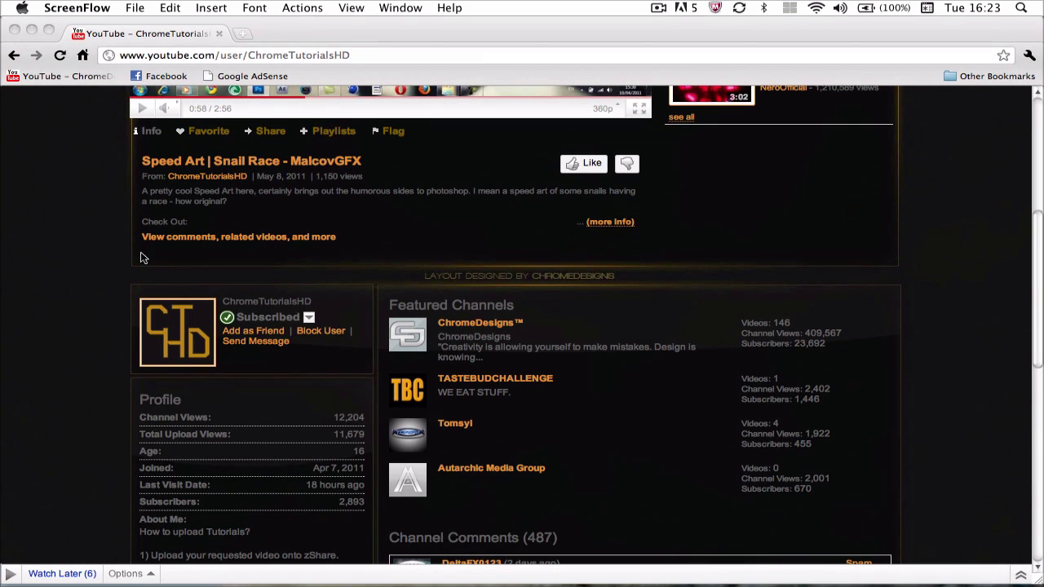
{"action": "scroll", "coordinate": [135, 269], "scroll_direction": "up", "scroll_amount": 5}
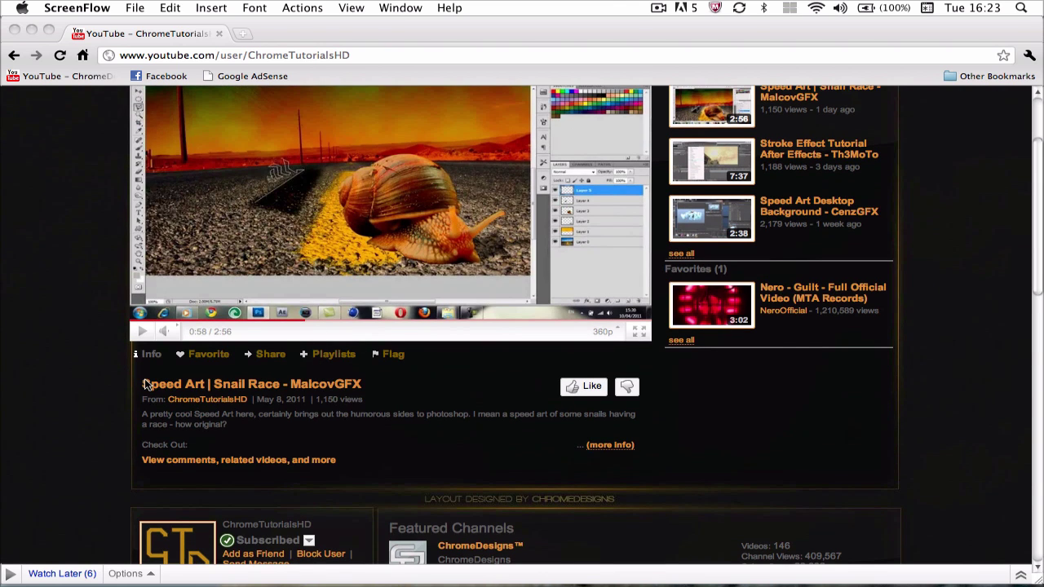
{"action": "scroll", "coordinate": [130, 441], "scroll_direction": "down", "scroll_amount": 10}
{"action": "scroll", "coordinate": [141, 385], "scroll_direction": "up", "scroll_amount": 8}
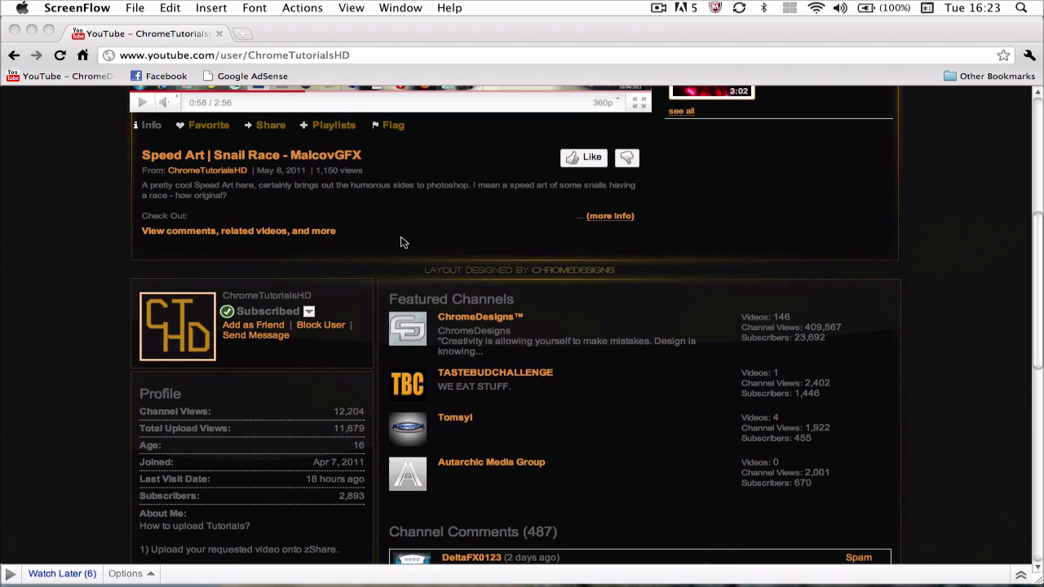
{"action": "mouse_move", "coordinate": [367, 583]}
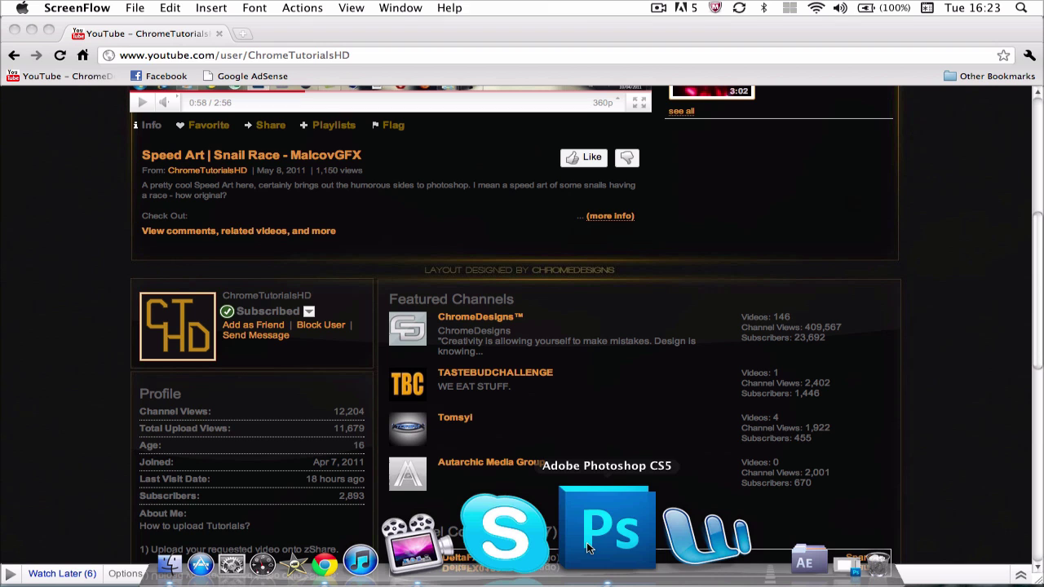
- Switch to Photoshop and select Layer 0 in the untitled document
{"action": "left_click", "coordinate": [587, 542]}
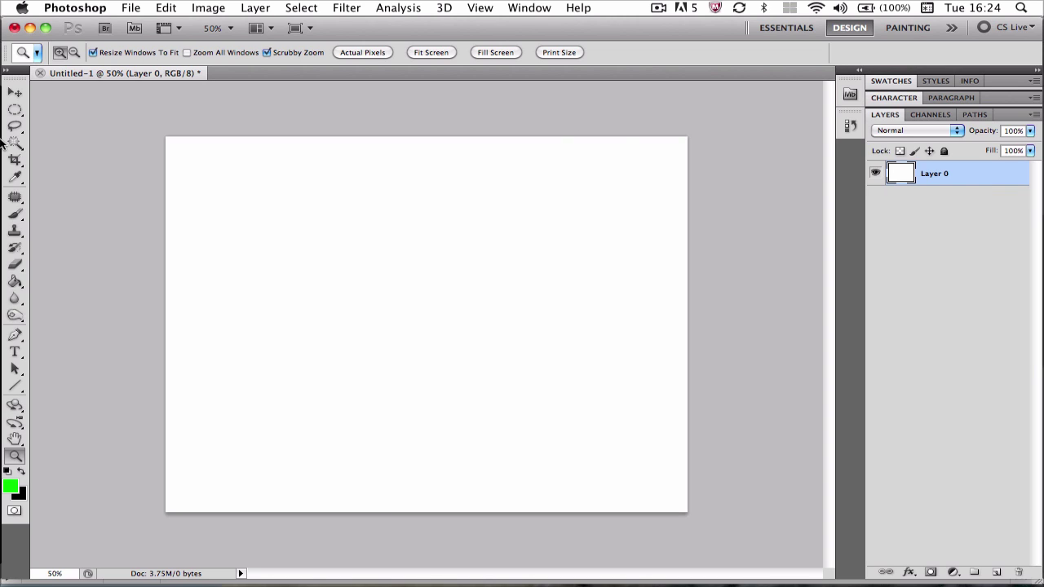
{"action": "left_click", "coordinate": [15, 92]}
{"action": "left_click", "coordinate": [122, 150]}
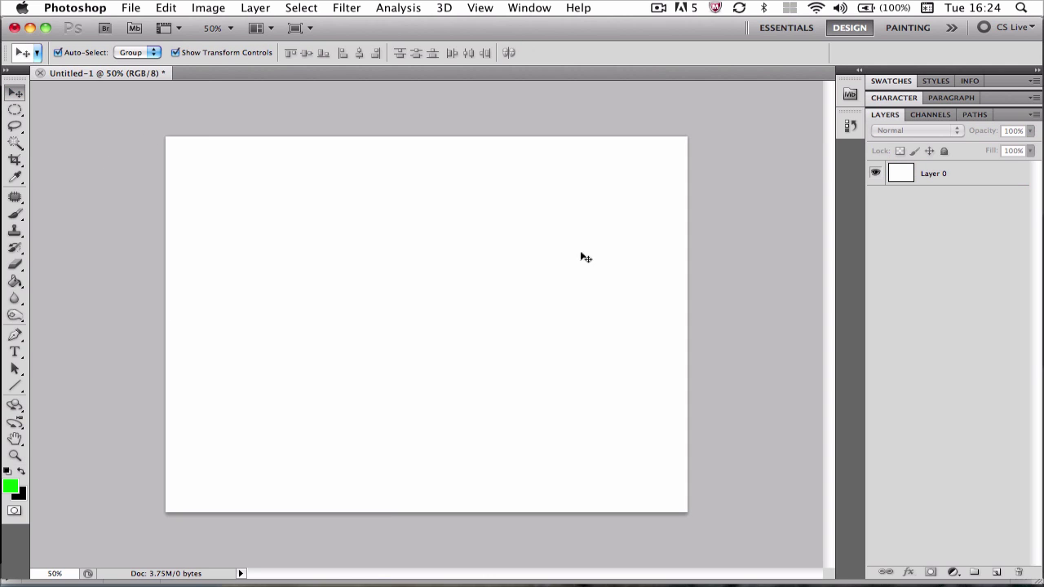
{"action": "left_click", "coordinate": [1011, 174]}
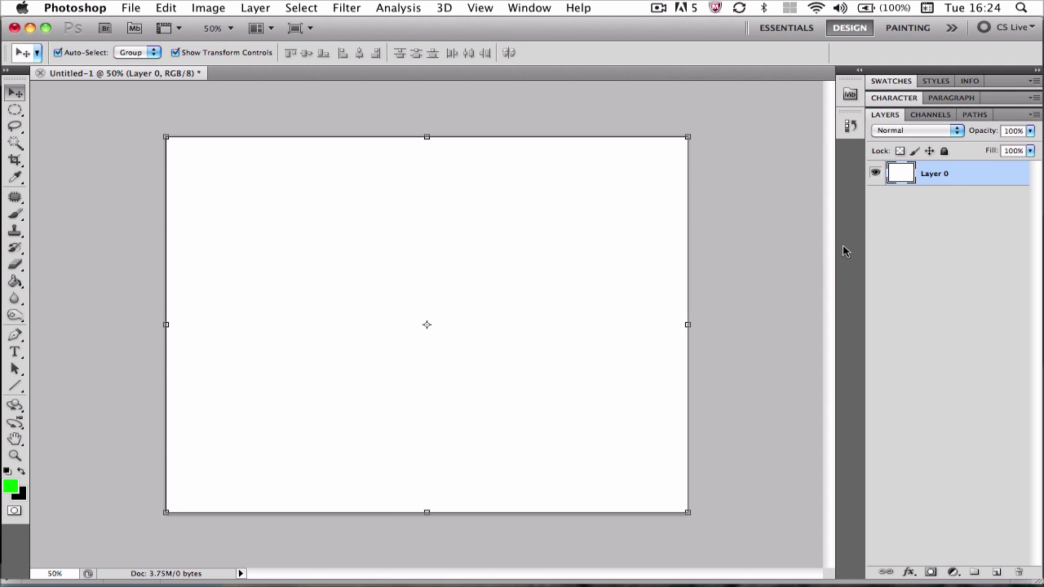
- Draw a wide black rectangle across the canvas middle with the Rectangle tool
{"action": "left_click", "coordinate": [18, 390]}
{"action": "left_click", "coordinate": [67, 381]}
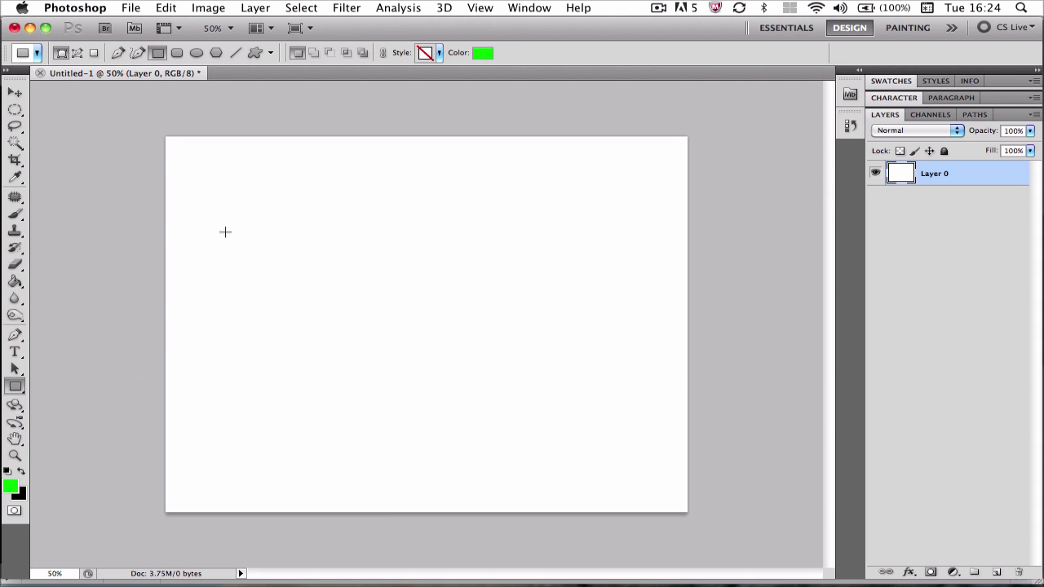
{"action": "left_click", "coordinate": [483, 56]}
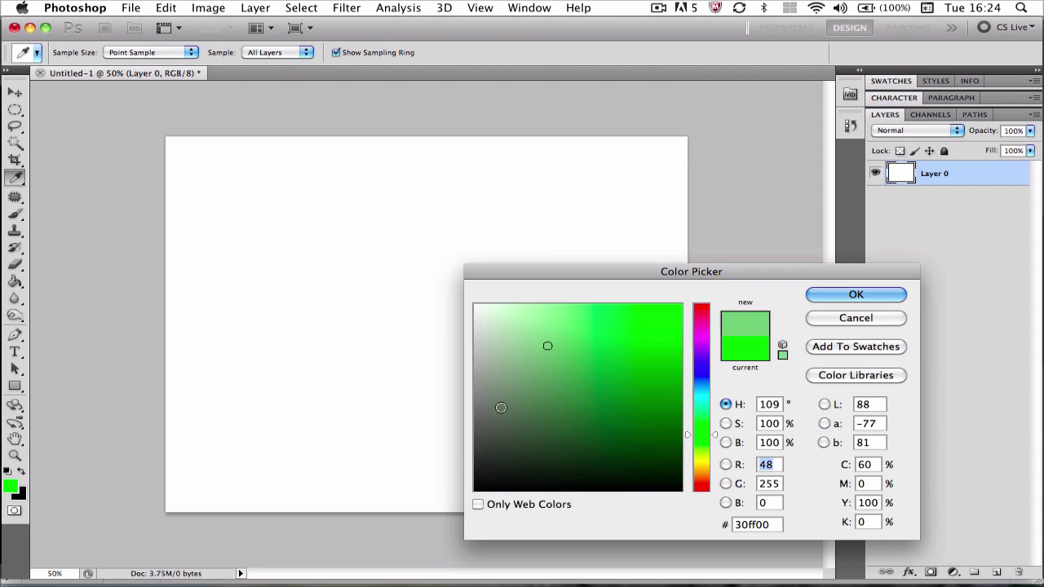
{"action": "left_click", "coordinate": [475, 490]}
{"action": "left_click", "coordinate": [818, 296]}
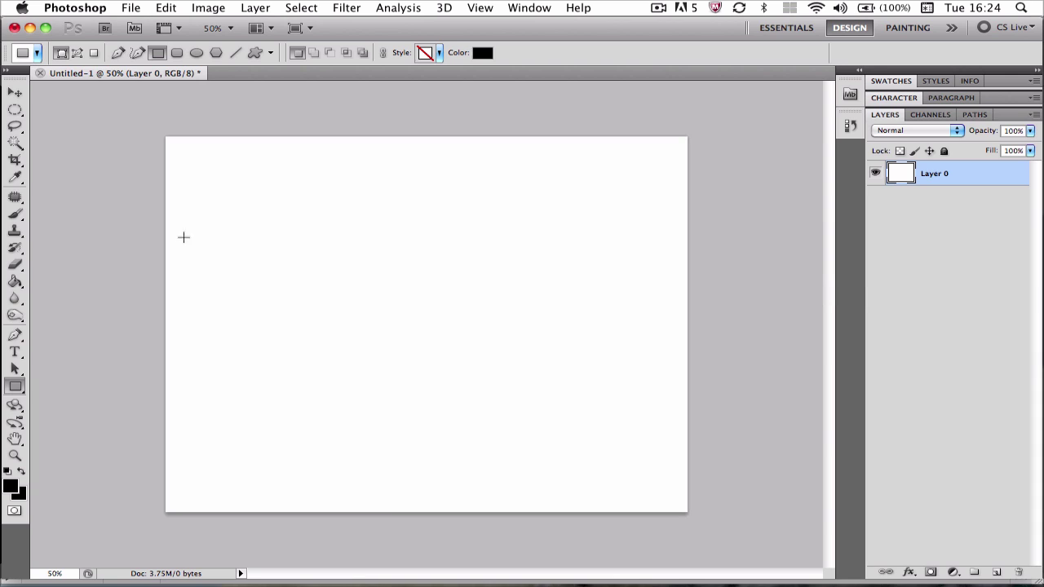
{"action": "left_click_drag", "start_coordinate": [207, 247], "coordinate": [648, 380]}
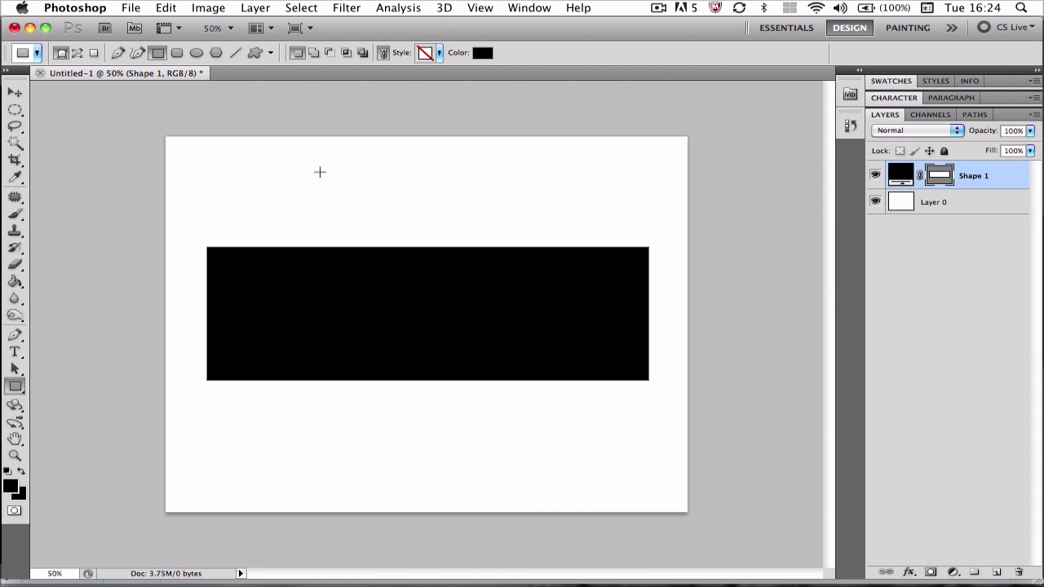
- Nudge the black rectangle slightly up and left with the Move tool
{"action": "left_click", "coordinate": [12, 94]}
{"action": "left_click_drag", "start_coordinate": [326, 276], "coordinate": [329, 270]}
{"action": "left_click", "coordinate": [640, 200]}
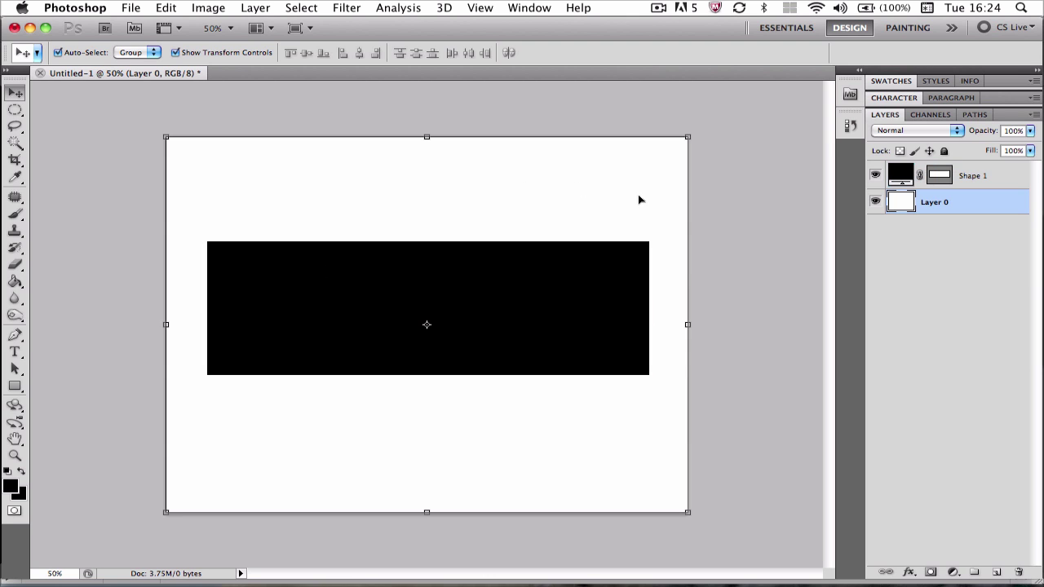
{"action": "left_click", "coordinate": [732, 270]}
{"action": "mouse_move", "coordinate": [390, 551]}
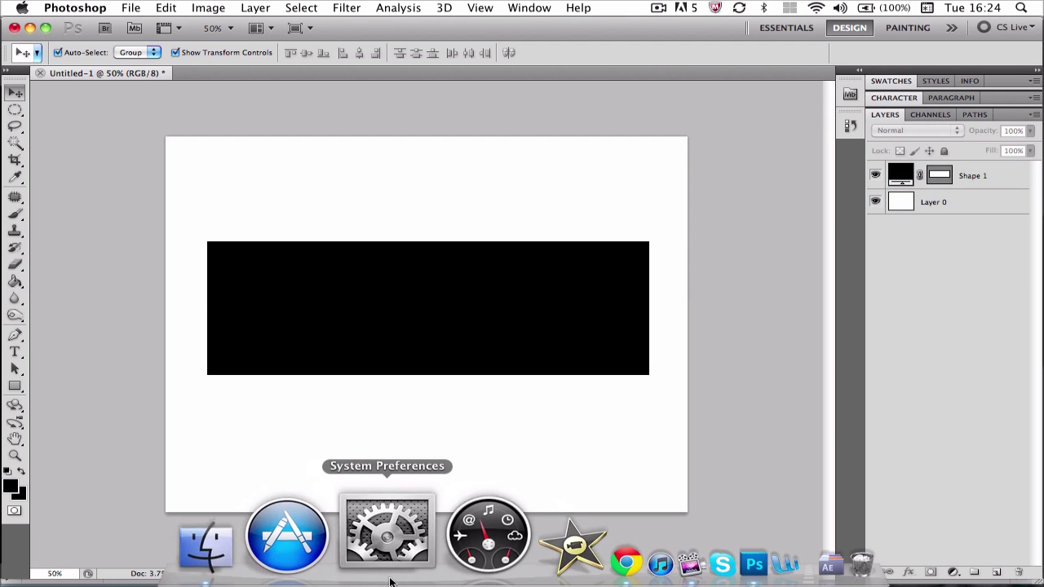
{"action": "left_click", "coordinate": [474, 534]}
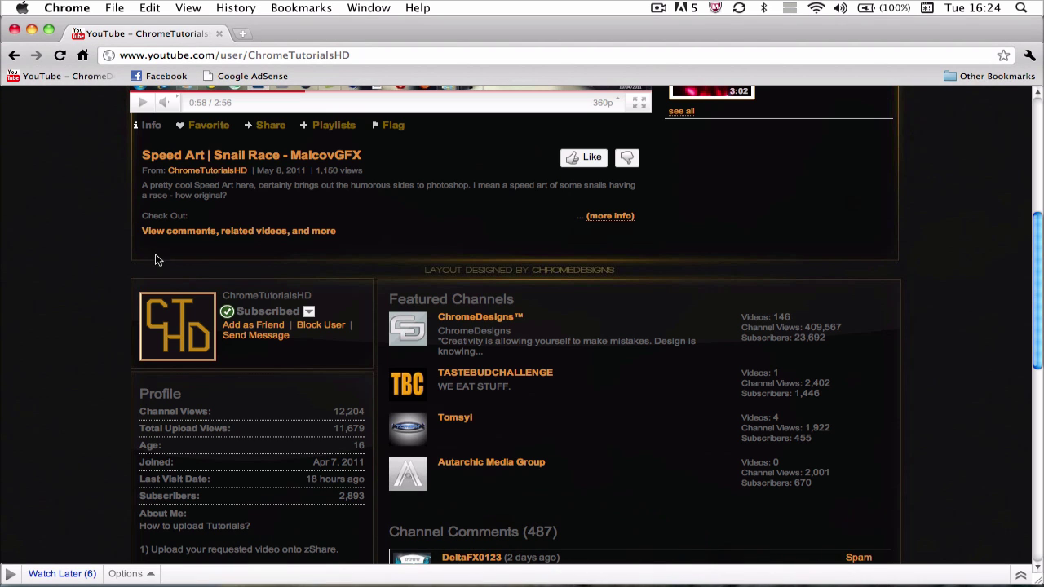
{"action": "mouse_move", "coordinate": [612, 581]}
{"action": "mouse_move", "coordinate": [539, 584]}
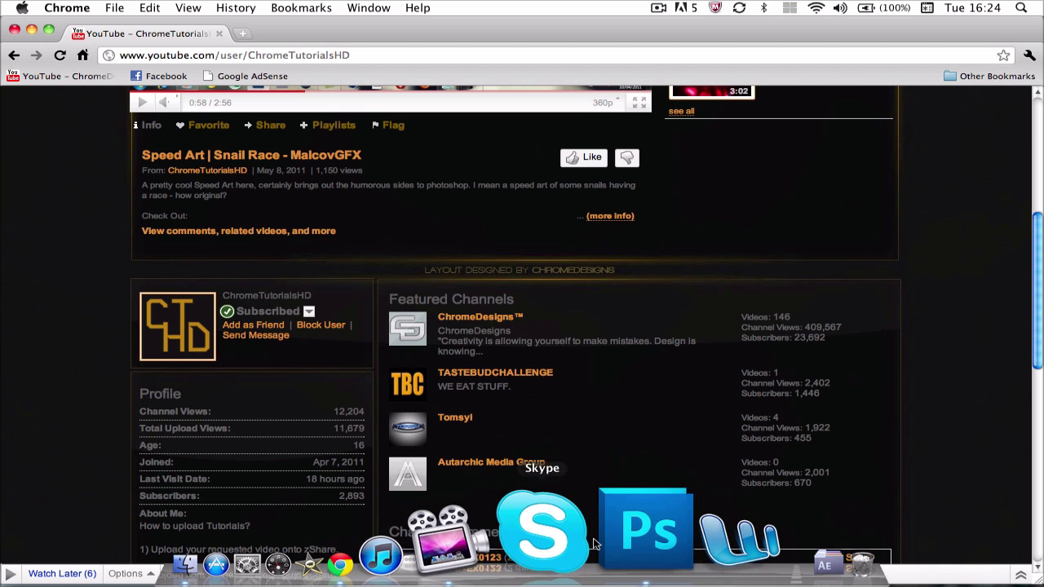
{"action": "left_click", "coordinate": [608, 538]}
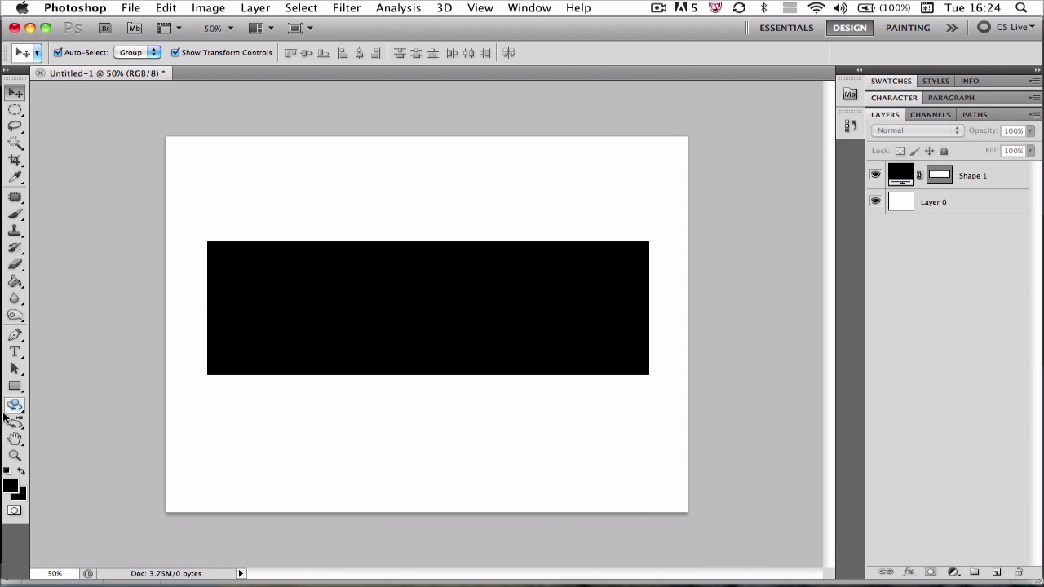
- Zoom the canvas to 100% and open the layer style for Shape 1
{"action": "left_click", "coordinate": [15, 455]}
{"action": "left_click", "coordinate": [482, 275]}
{"action": "left_click", "coordinate": [495, 267]}
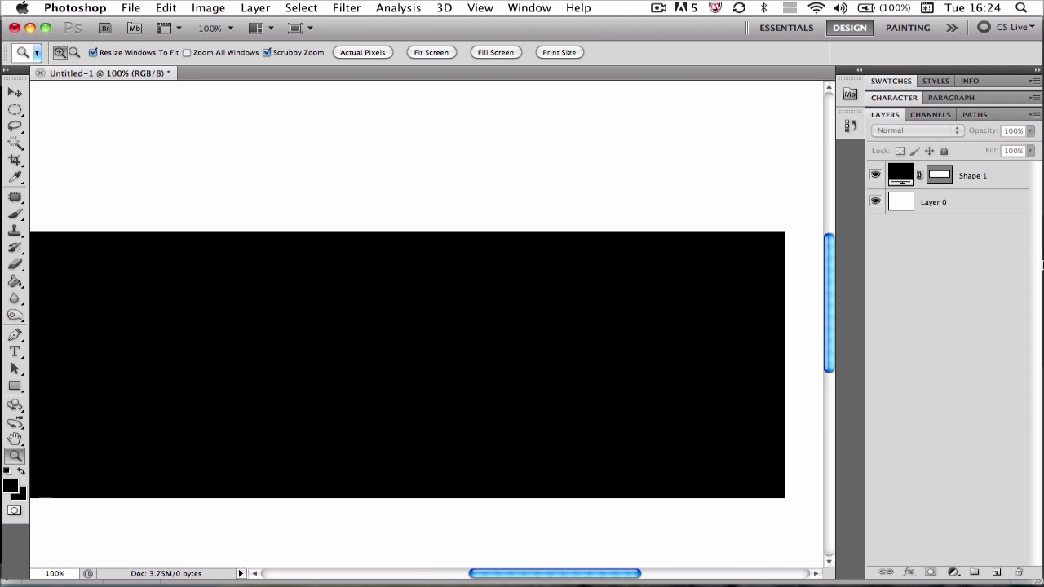
{"action": "left_click", "coordinate": [1003, 181]}
{"action": "double_click", "coordinate": [1002, 181]}
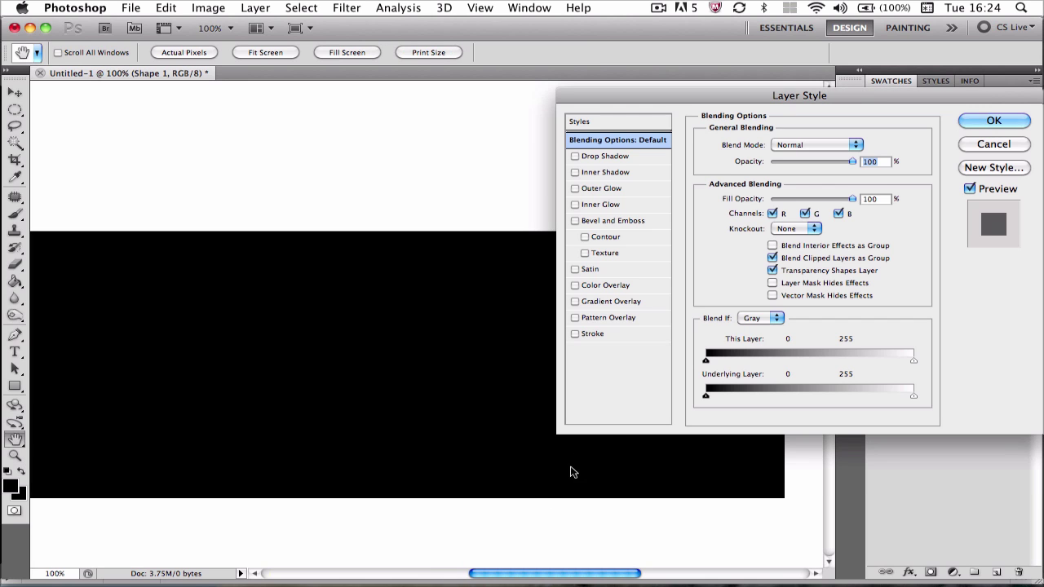
- Enable a Stroke on the rectangle and set its colour to dark green
{"action": "left_click", "coordinate": [575, 333]}
{"action": "left_click", "coordinate": [603, 334]}
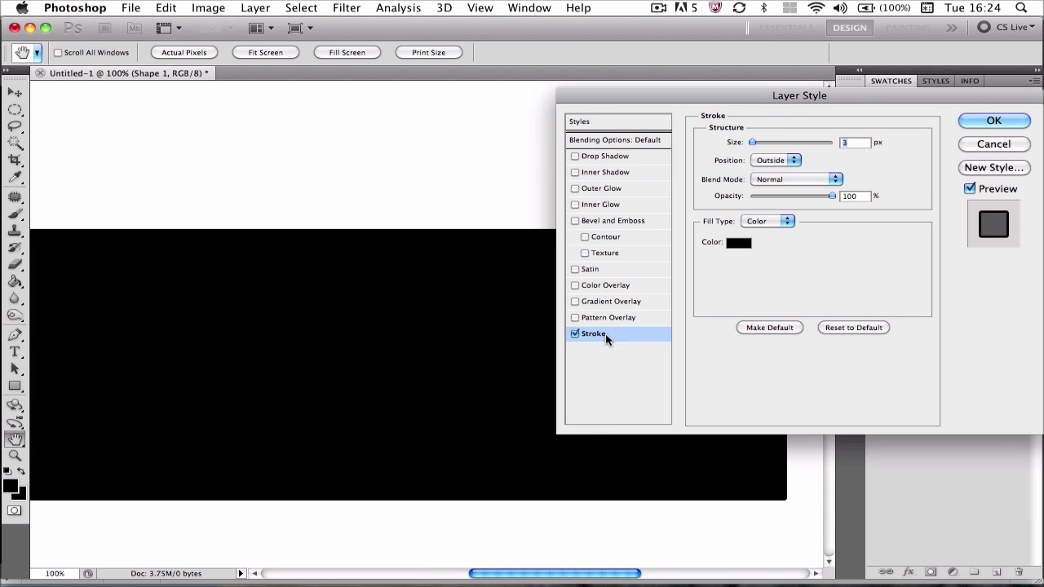
{"action": "left_click", "coordinate": [735, 246]}
{"action": "mouse_move", "coordinate": [703, 450]}
{"action": "left_mouse_down"}
{"action": "mouse_move", "coordinate": [707, 477]}
{"action": "mouse_move", "coordinate": [706, 442]}
{"action": "left_mouse_up"}
{"action": "mouse_move", "coordinate": [569, 414]}
{"action": "left_mouse_down"}
{"action": "mouse_move", "coordinate": [586, 397]}
{"action": "mouse_move", "coordinate": [617, 417]}
{"action": "mouse_move", "coordinate": [644, 412]}
{"action": "left_mouse_up"}
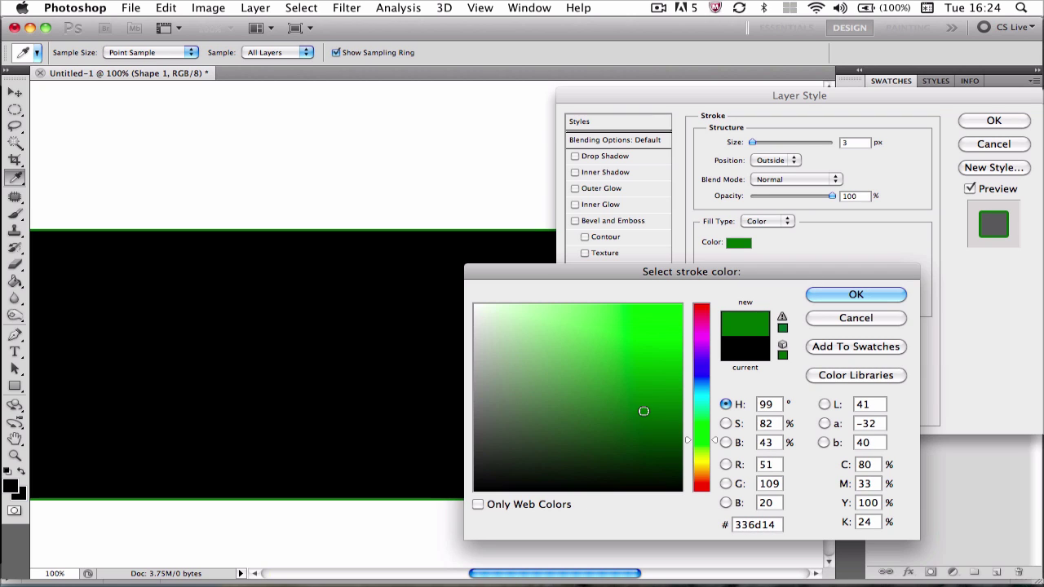
{"action": "left_click", "coordinate": [843, 295]}
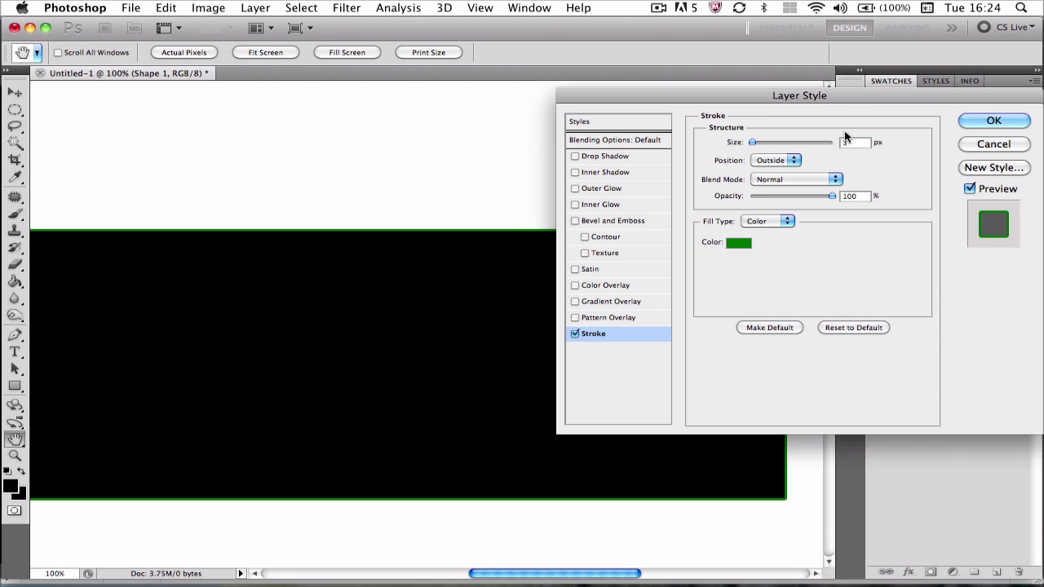
- Set the stroke to 2 px with Center position and apply it
{"action": "left_click_drag", "start_coordinate": [850, 138], "coordinate": [795, 138]}
{"action": "type", "text": "1"}
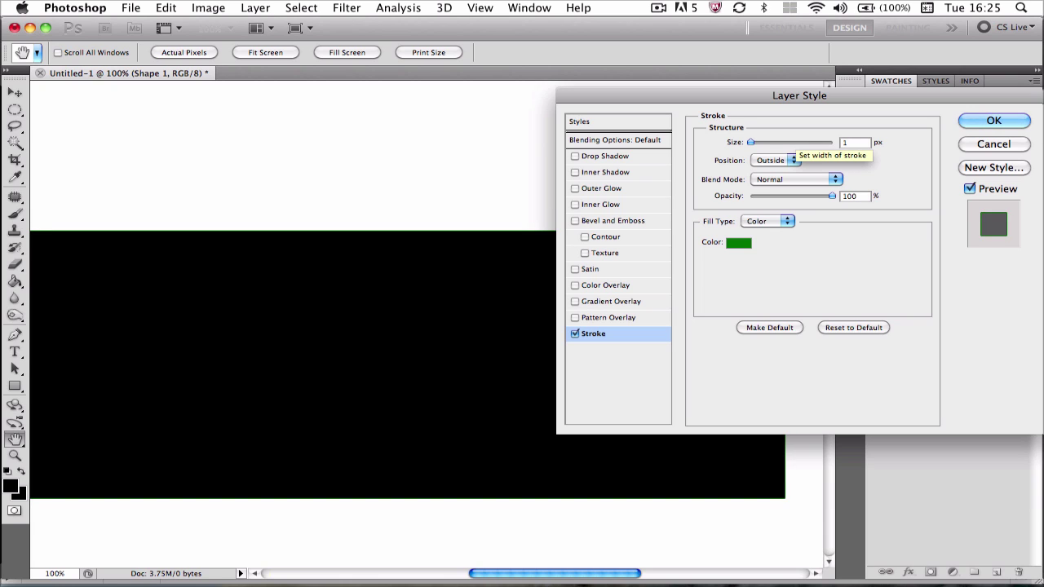
{"action": "key", "text": "Up"}
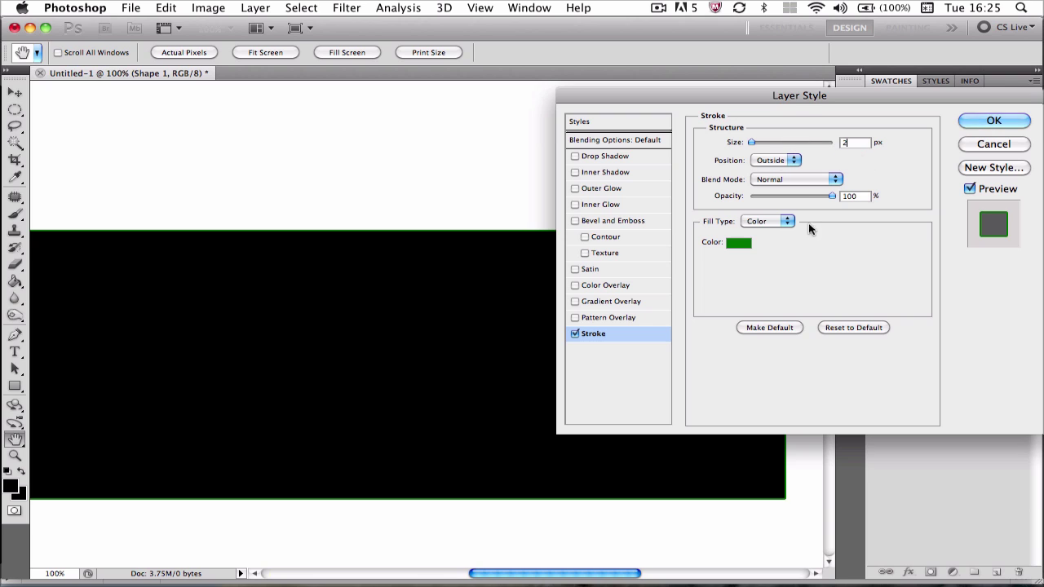
{"action": "left_click", "coordinate": [769, 160]}
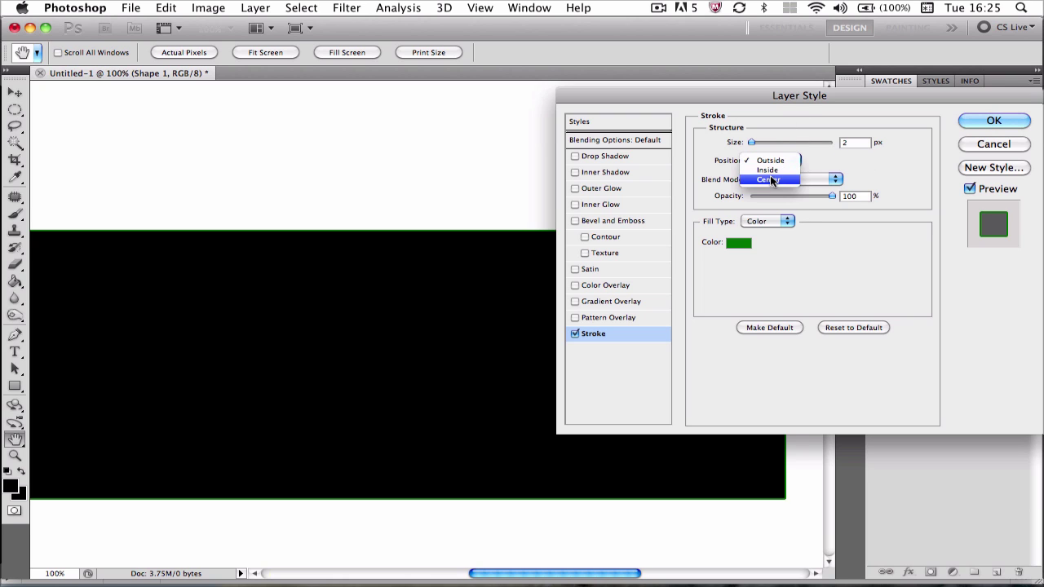
{"action": "left_click", "coordinate": [771, 181]}
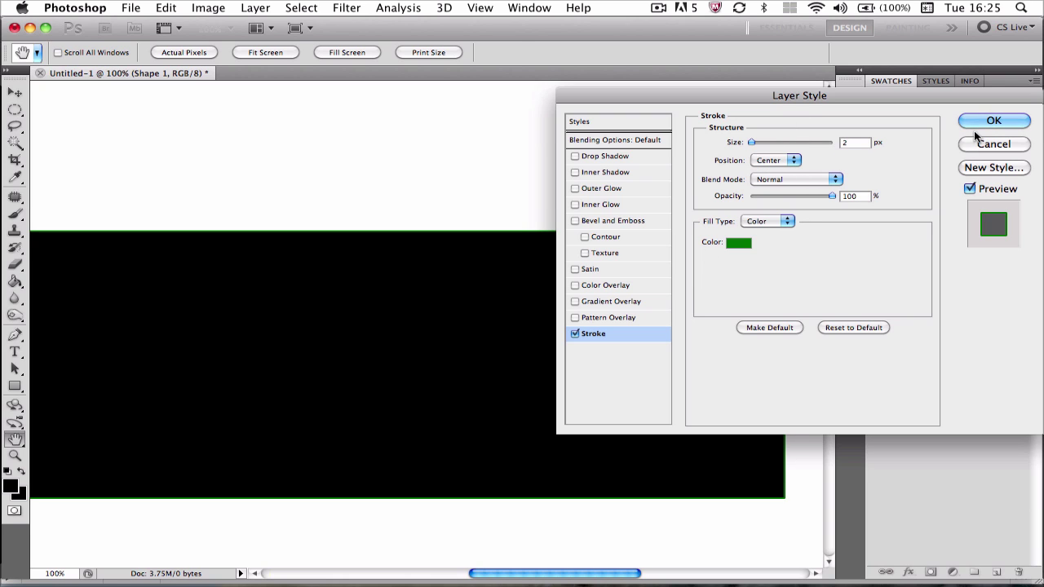
{"action": "key", "text": "super"}
{"action": "left_click", "coordinate": [993, 121]}
- Collapse Shape 1's effects list and add a new layer above it
{"action": "scroll", "coordinate": [796, 324], "scroll_direction": "down", "scroll_amount": 2}
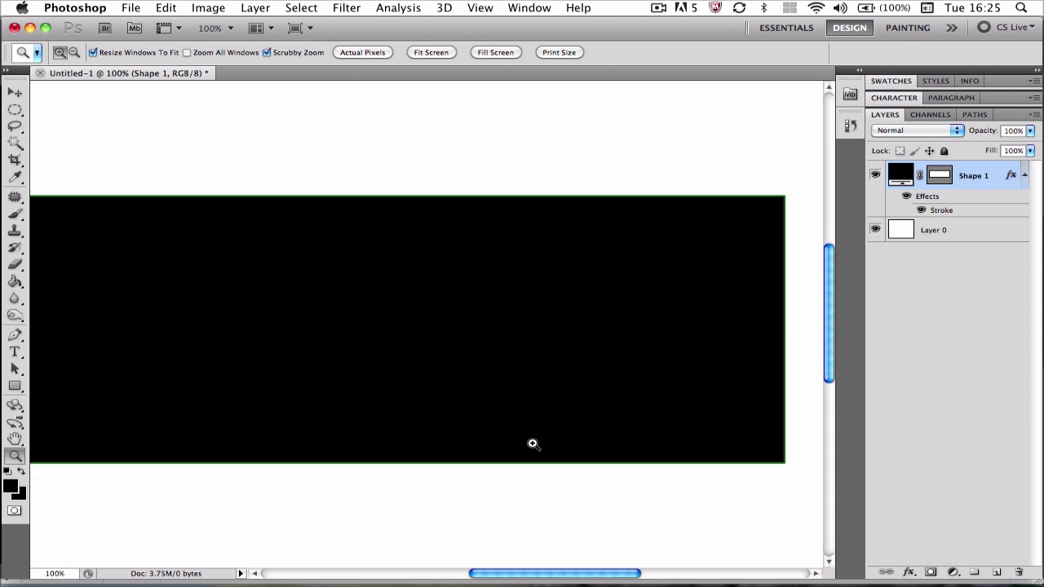
{"action": "left_click_drag", "start_coordinate": [552, 574], "coordinate": [517, 577]}
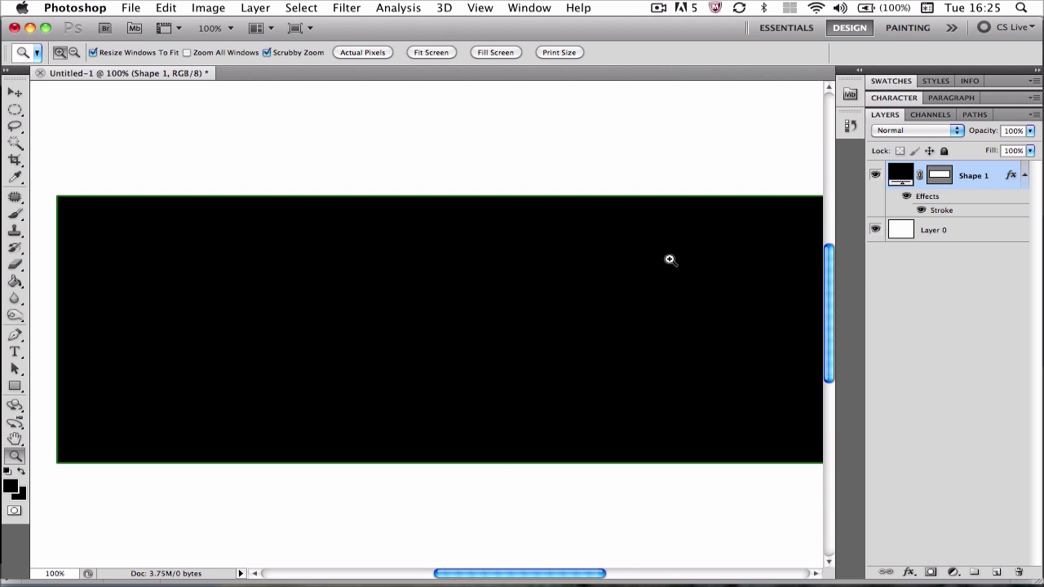
{"action": "left_click", "coordinate": [1023, 177]}
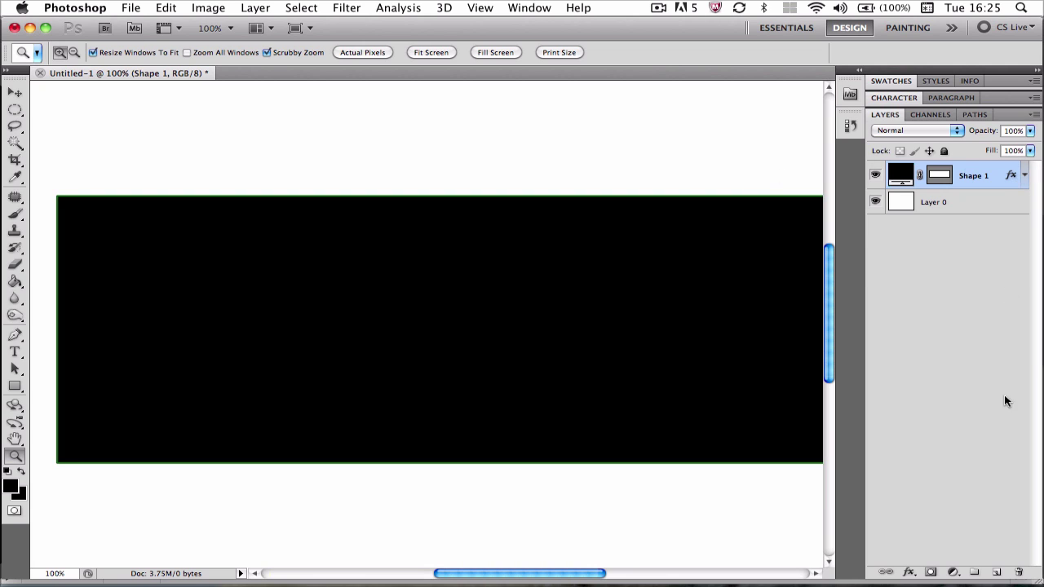
{"action": "left_click", "coordinate": [995, 575]}
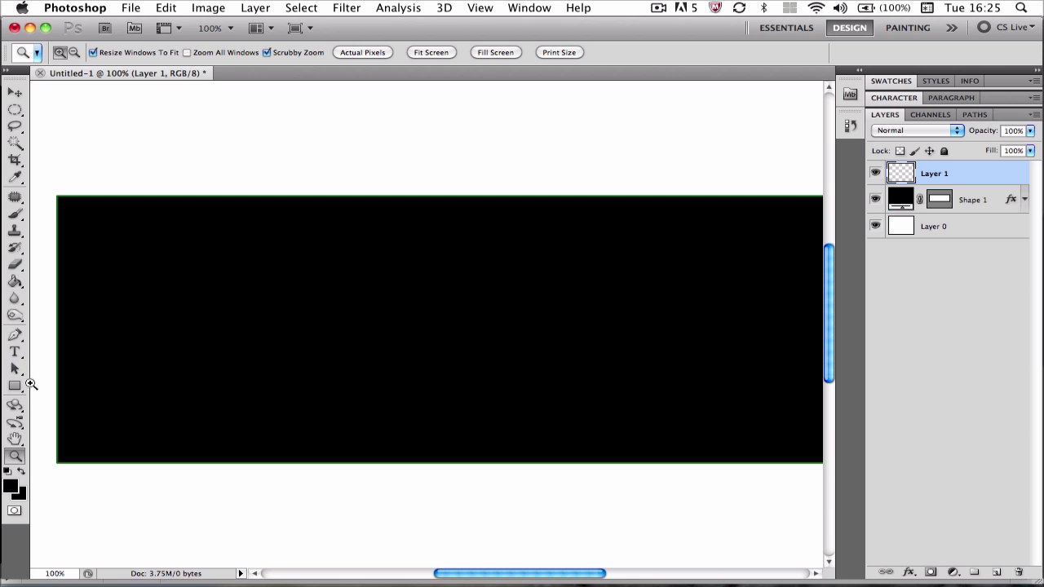
- Draw a thin line along the rectangle's top edge with the Line Tool, creating Shape 2
{"action": "left_click", "coordinate": [17, 387]}
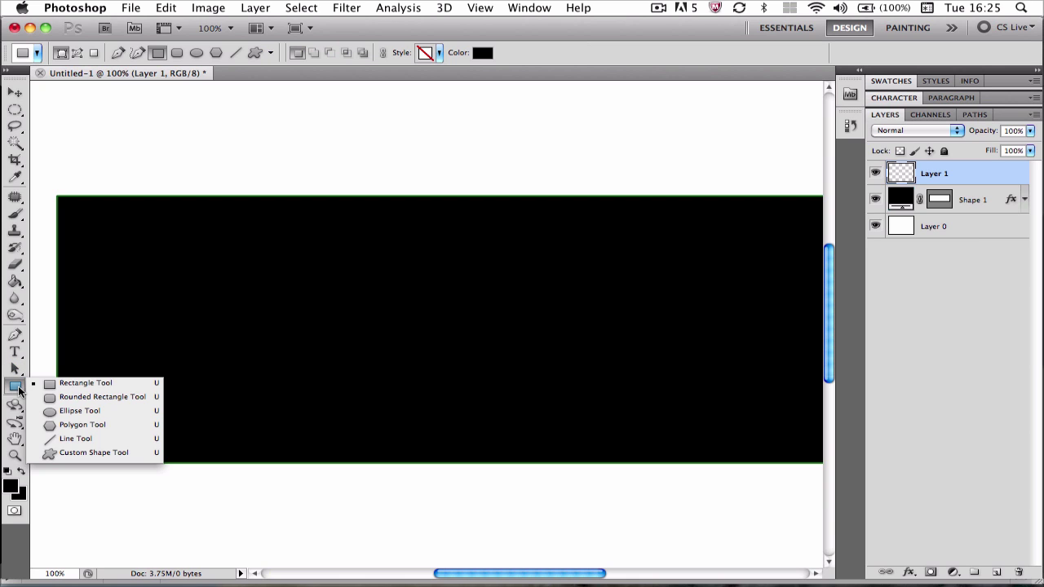
{"action": "left_click", "coordinate": [88, 438]}
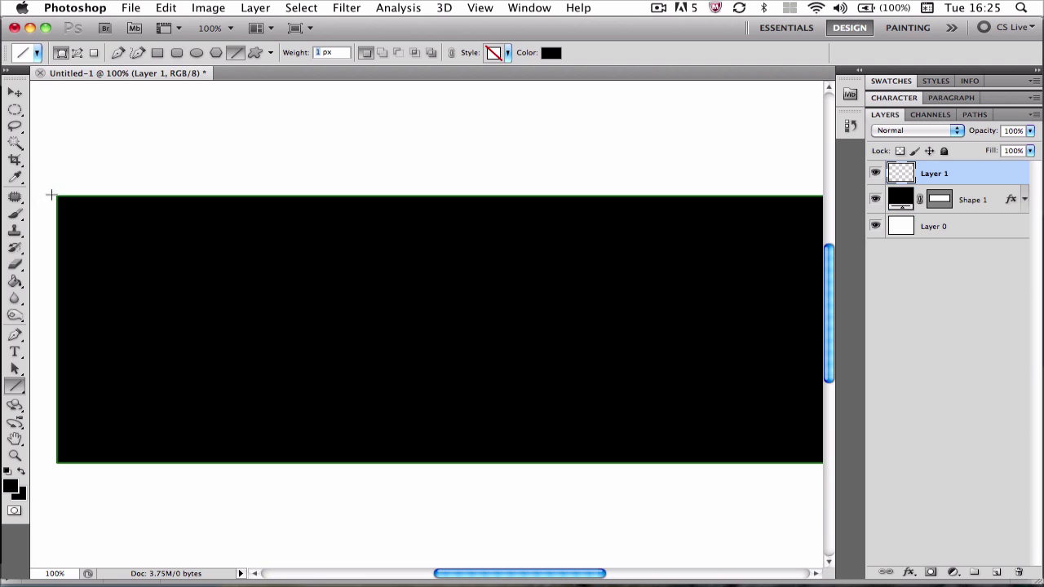
{"action": "left_click_drag", "start_coordinate": [57, 196], "coordinate": [46, 235]}
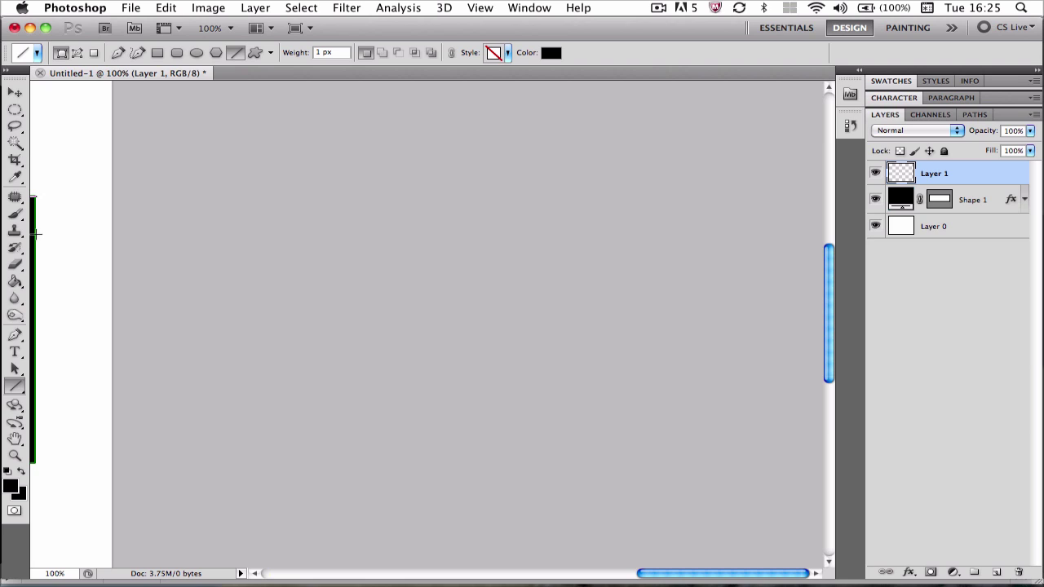
{"action": "left_click_drag", "start_coordinate": [33, 235], "coordinate": [33, 236]}
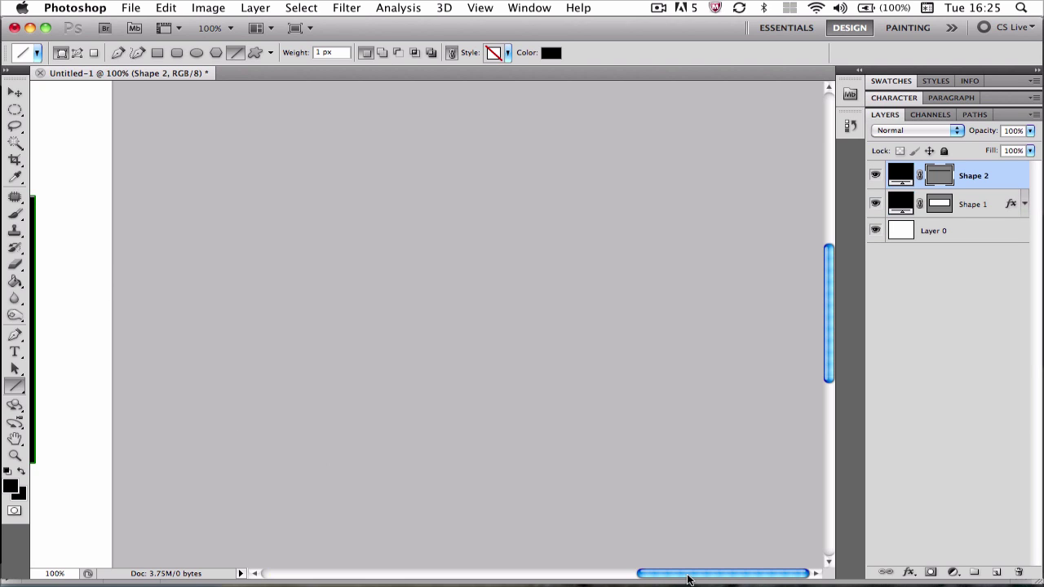
{"action": "left_click_drag", "start_coordinate": [688, 580], "coordinate": [469, 571]}
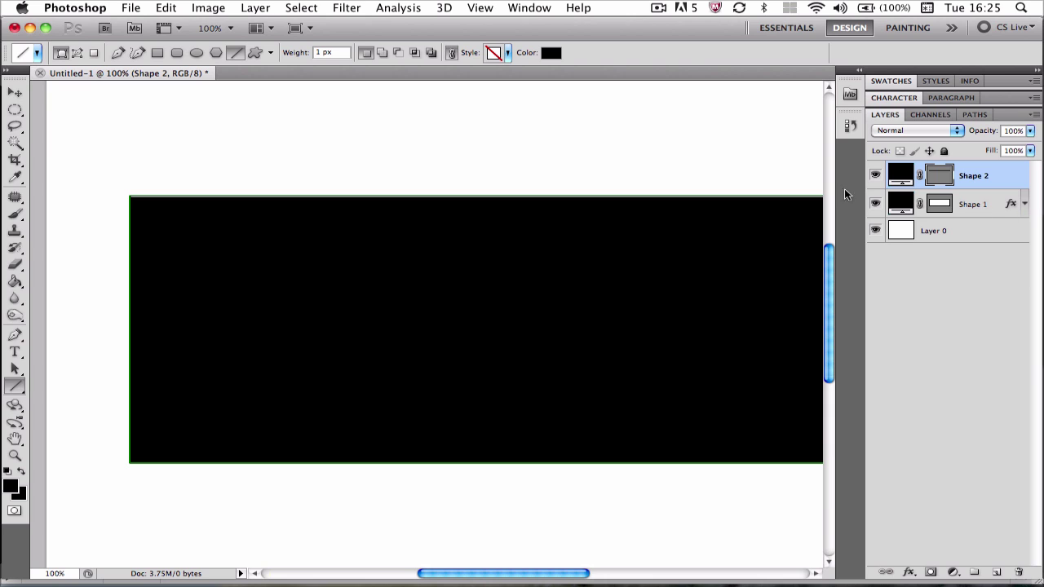
- Give Shape 2's line a bright green (18ff00) Color Overlay, leaving Outer Glow off
{"action": "left_click", "coordinate": [995, 203]}
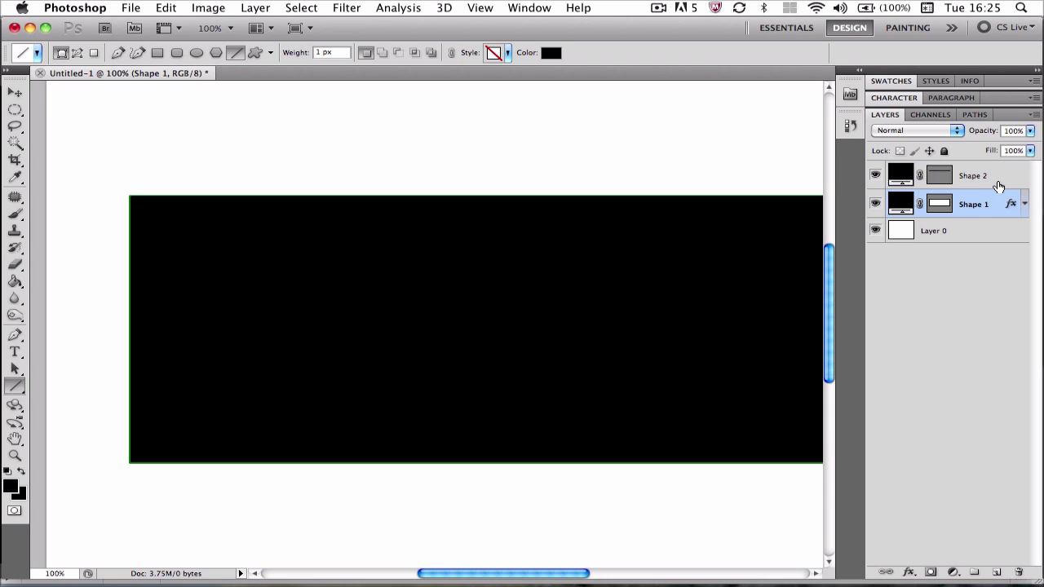
{"action": "double_click", "coordinate": [997, 186]}
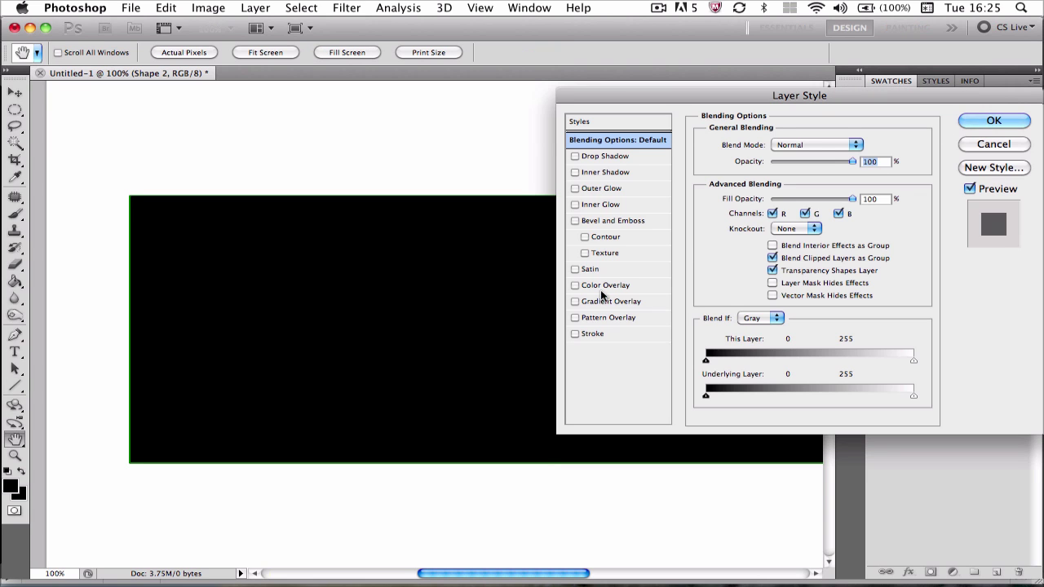
{"action": "left_click", "coordinate": [606, 285]}
{"action": "left_click", "coordinate": [873, 149]}
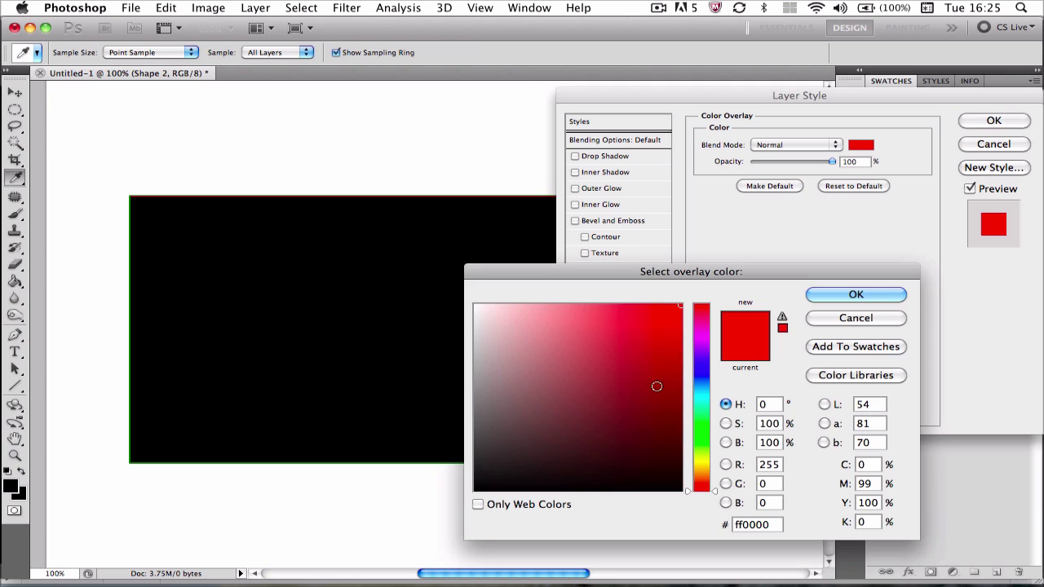
{"action": "left_click", "coordinate": [701, 432]}
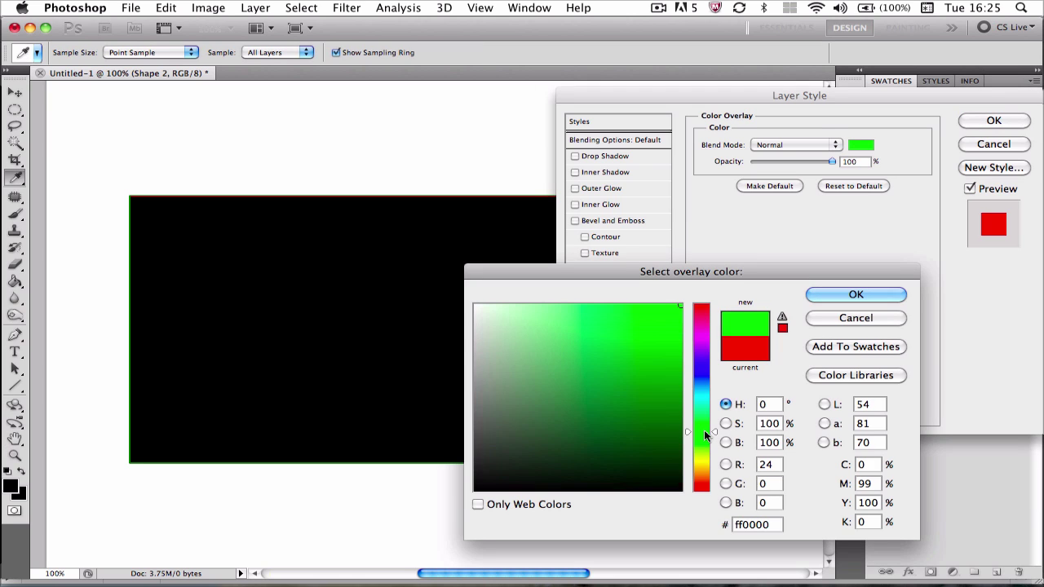
{"action": "left_click", "coordinate": [820, 294]}
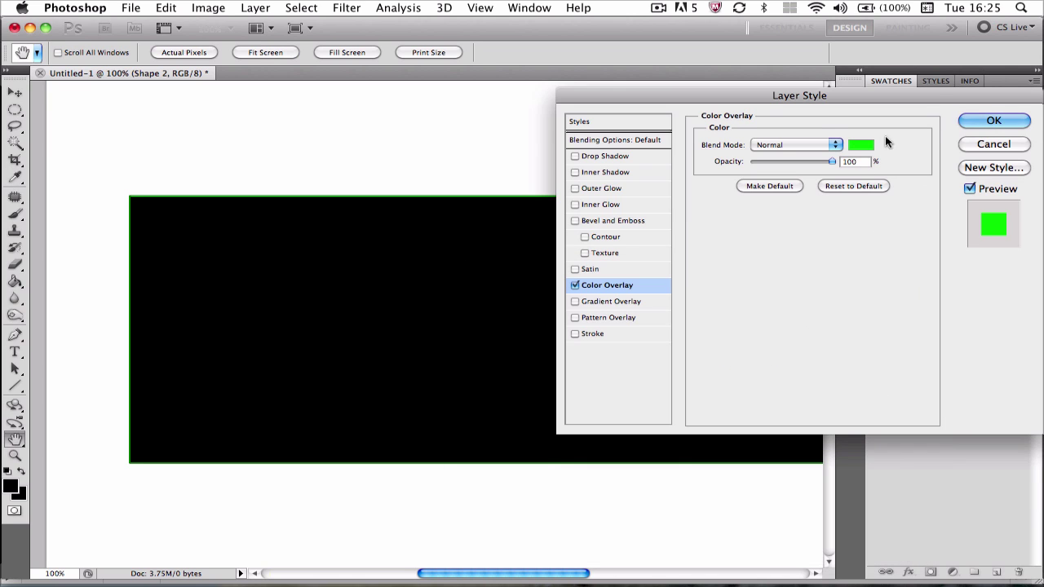
{"action": "left_click", "coordinate": [576, 189]}
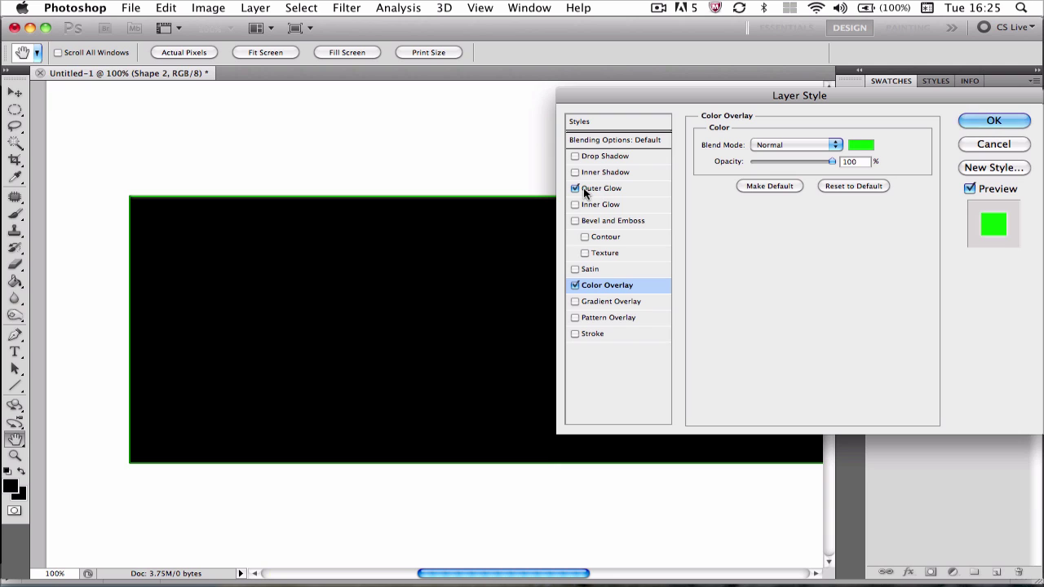
{"action": "left_click", "coordinate": [576, 189]}
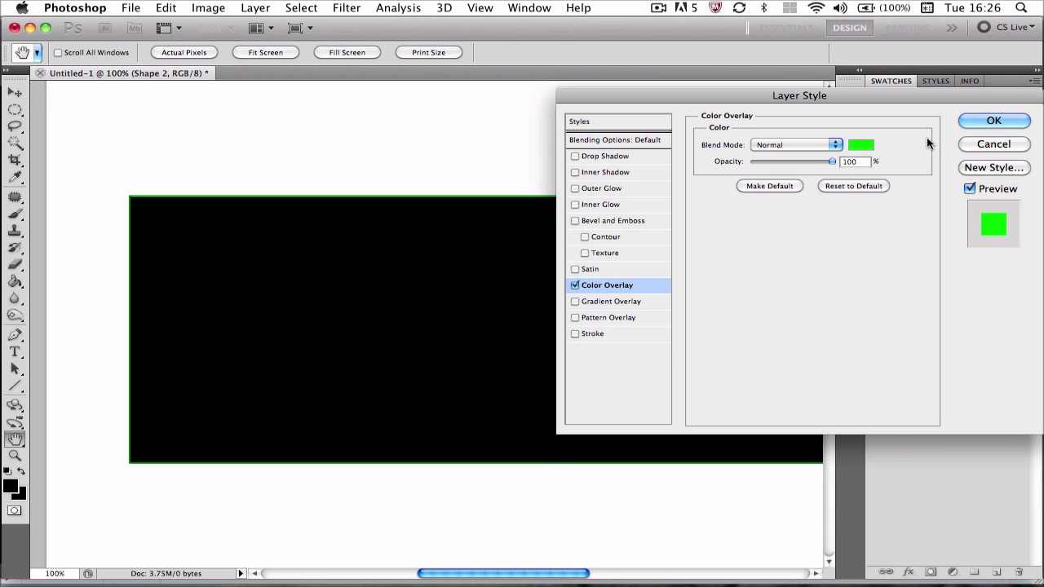
{"action": "left_click", "coordinate": [986, 120]}
{"action": "left_click", "coordinate": [16, 93]}
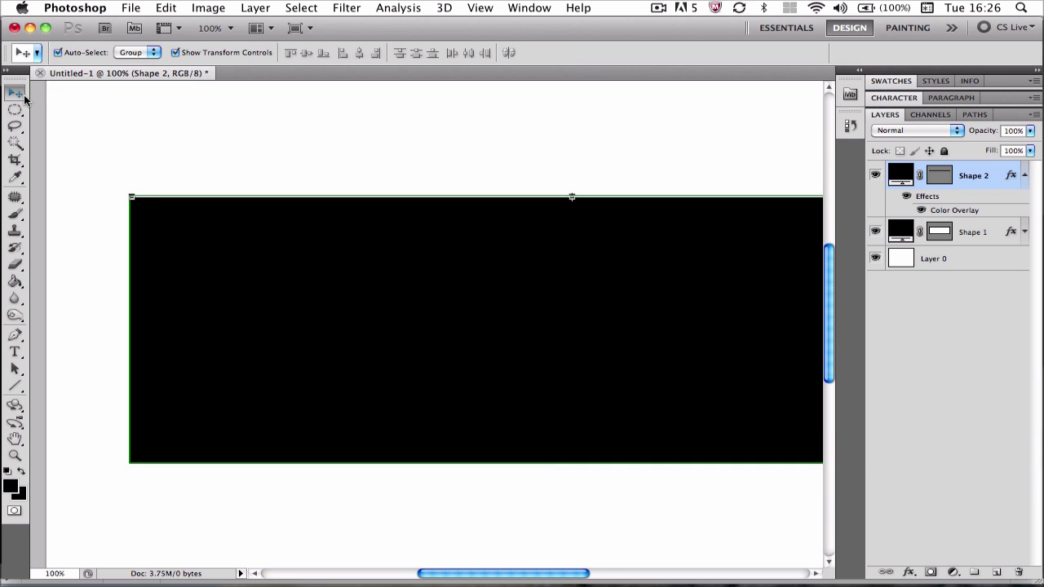
{"action": "left_click", "coordinate": [245, 162]}
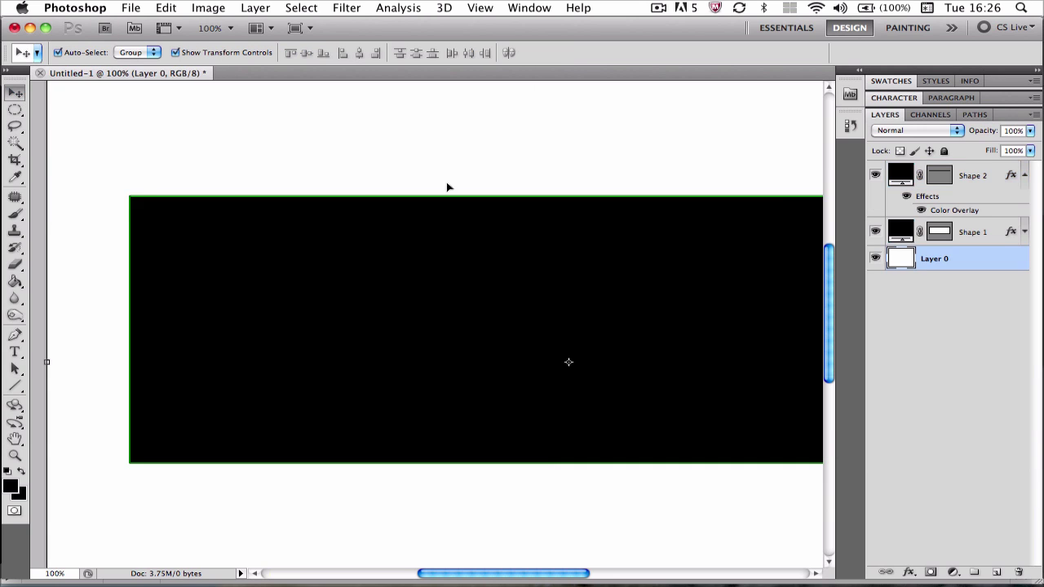
- Rasterize the Shape 2 layer via its right-click menu, then reselect Shape 2
{"action": "left_click", "coordinate": [1005, 179]}
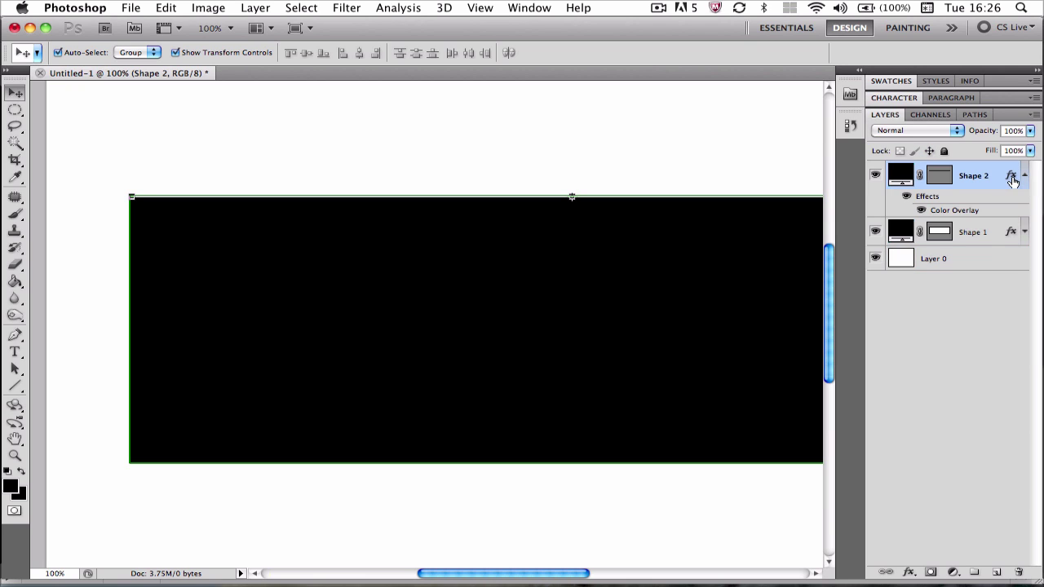
{"action": "left_click", "coordinate": [1024, 176]}
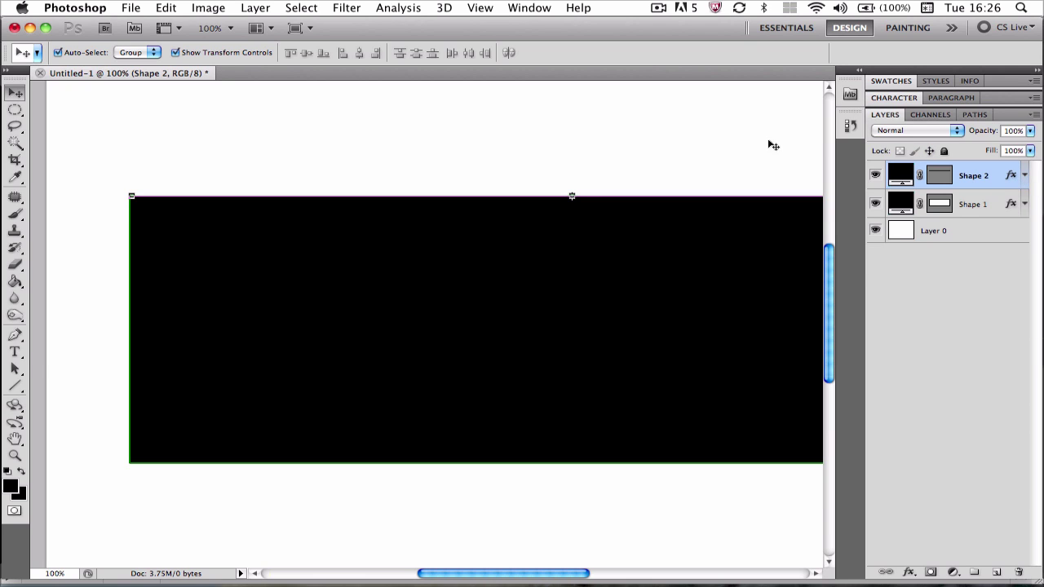
{"action": "left_click", "coordinate": [740, 144]}
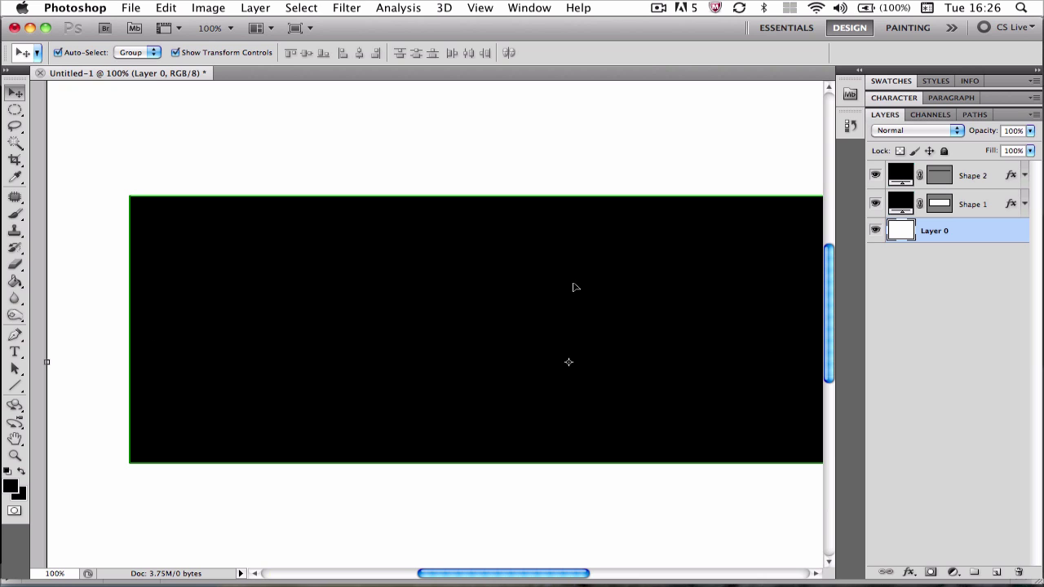
{"action": "right_click", "coordinate": [974, 176]}
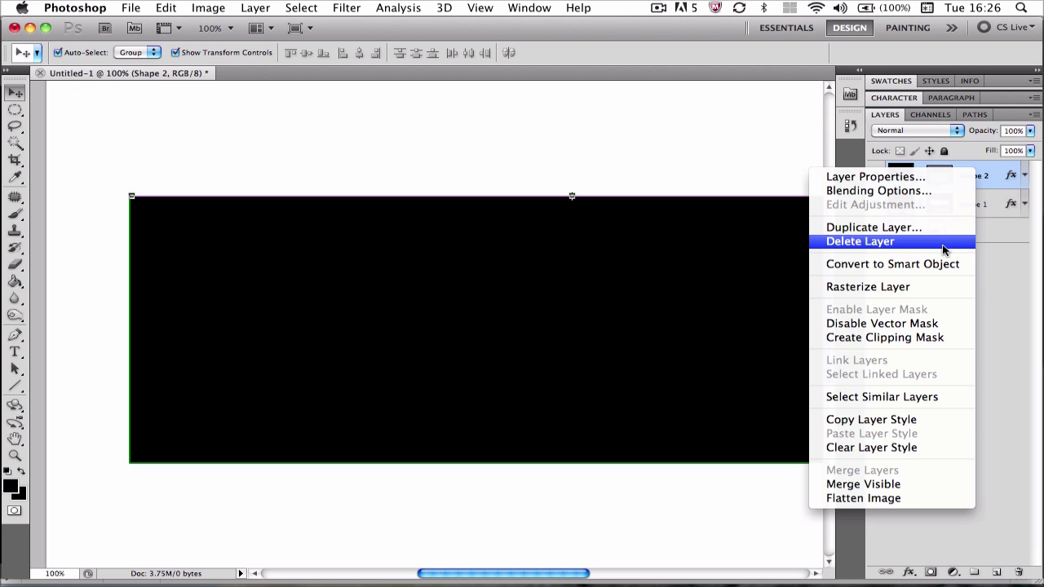
{"action": "left_click", "coordinate": [863, 287]}
{"action": "left_click", "coordinate": [947, 255]}
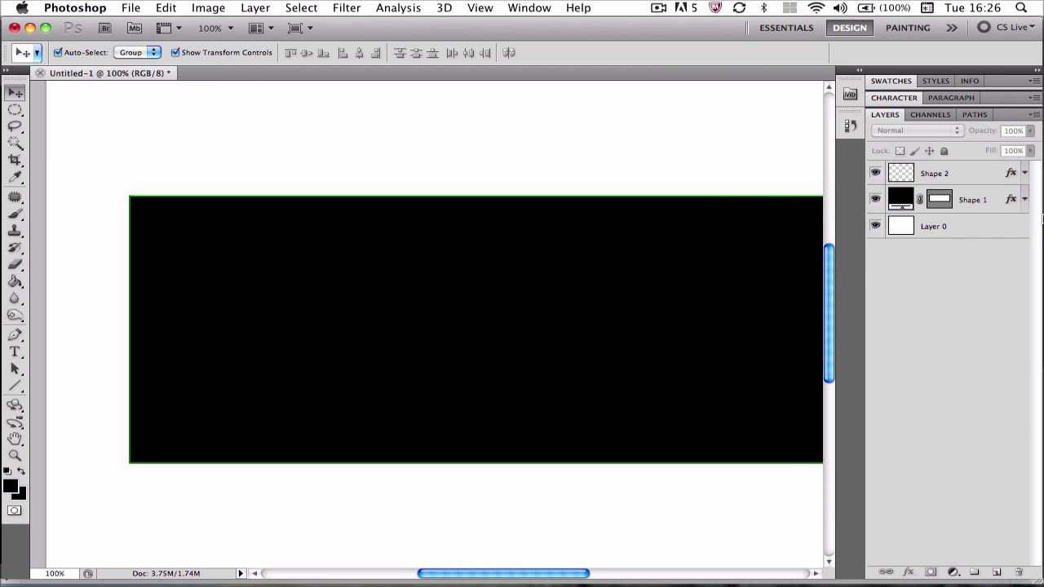
{"action": "left_click", "coordinate": [965, 179]}
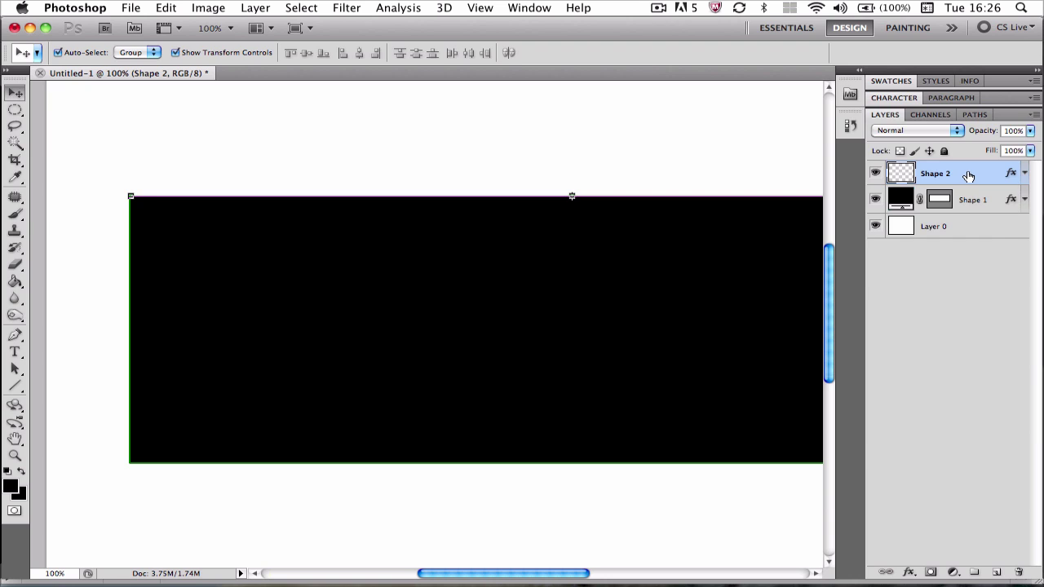
- Add an Outer Glow to Shape 2 with saturated green 2aff00 and Normal blending
{"action": "double_click", "coordinate": [968, 176]}
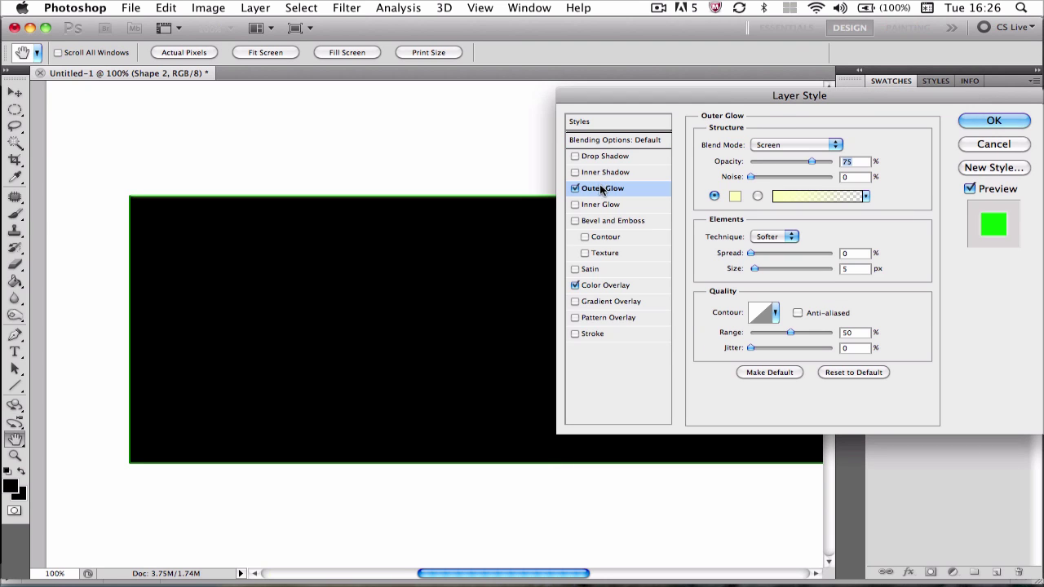
{"action": "left_click", "coordinate": [735, 196]}
{"action": "left_click", "coordinate": [706, 435]}
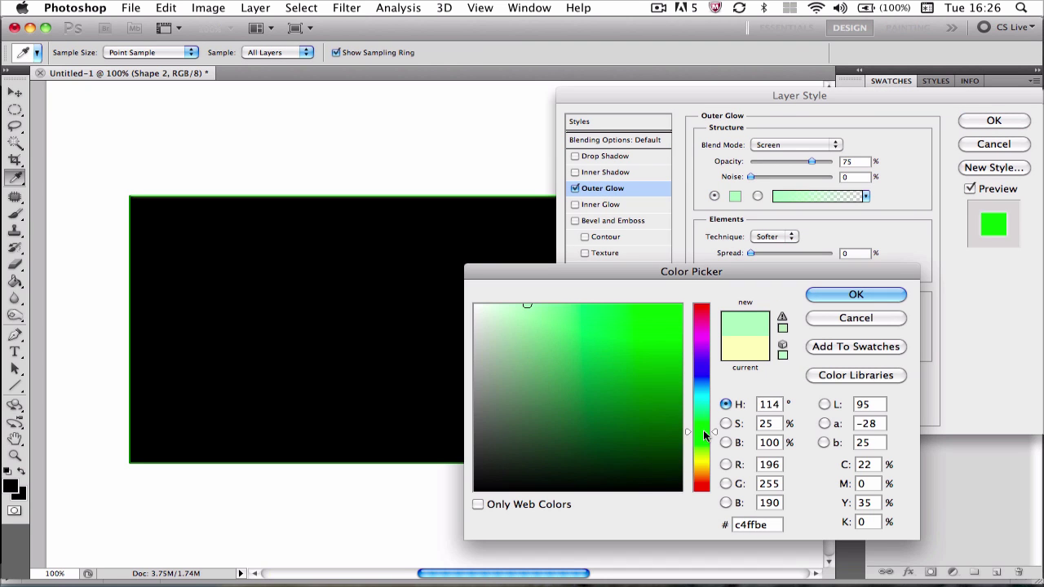
{"action": "left_click", "coordinate": [618, 380]}
{"action": "left_click_drag", "start_coordinate": [618, 380], "coordinate": [682, 304]}
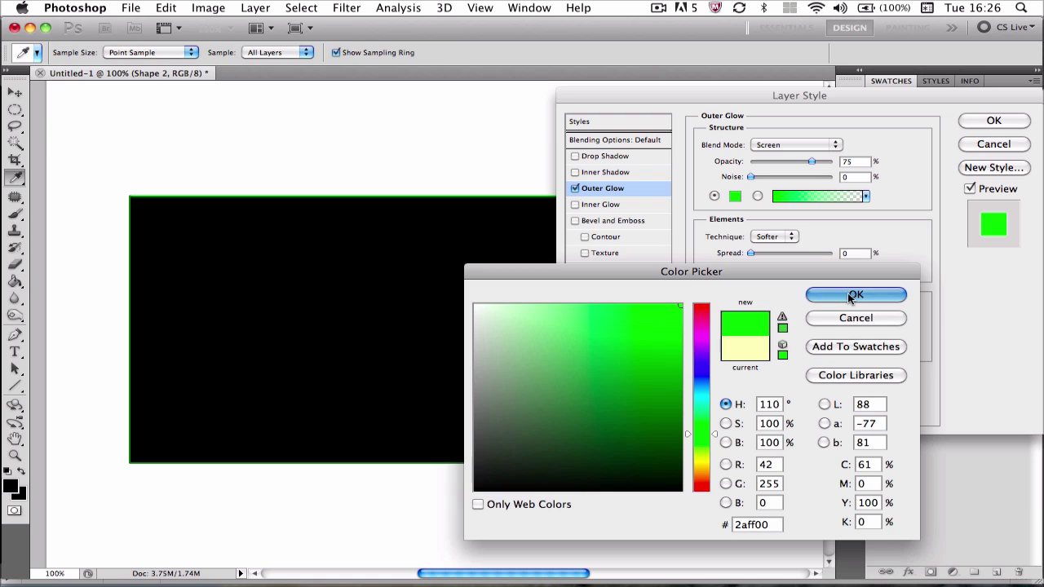
{"action": "left_click", "coordinate": [851, 295]}
{"action": "left_click", "coordinate": [793, 145]}
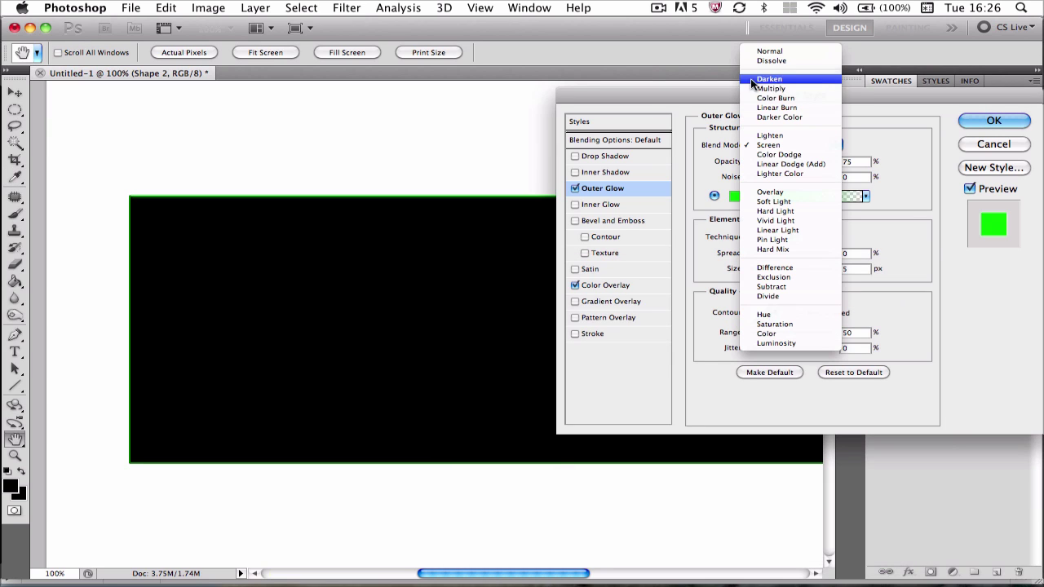
{"action": "left_click", "coordinate": [759, 51]}
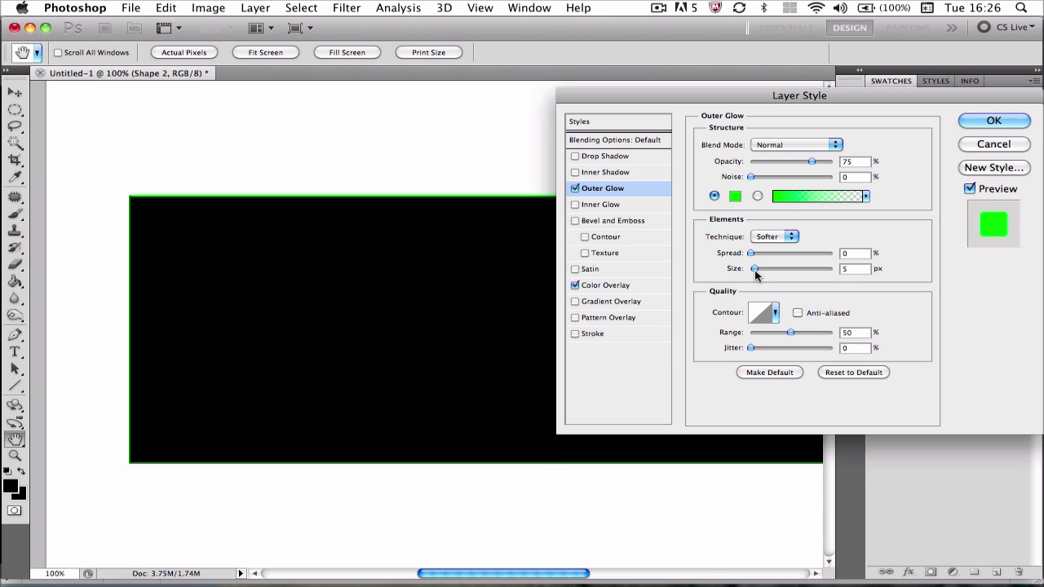
- Set the glow's Spread to 7% and Size to 15 px, then apply it
{"action": "left_click_drag", "start_coordinate": [756, 272], "coordinate": [758, 257]}
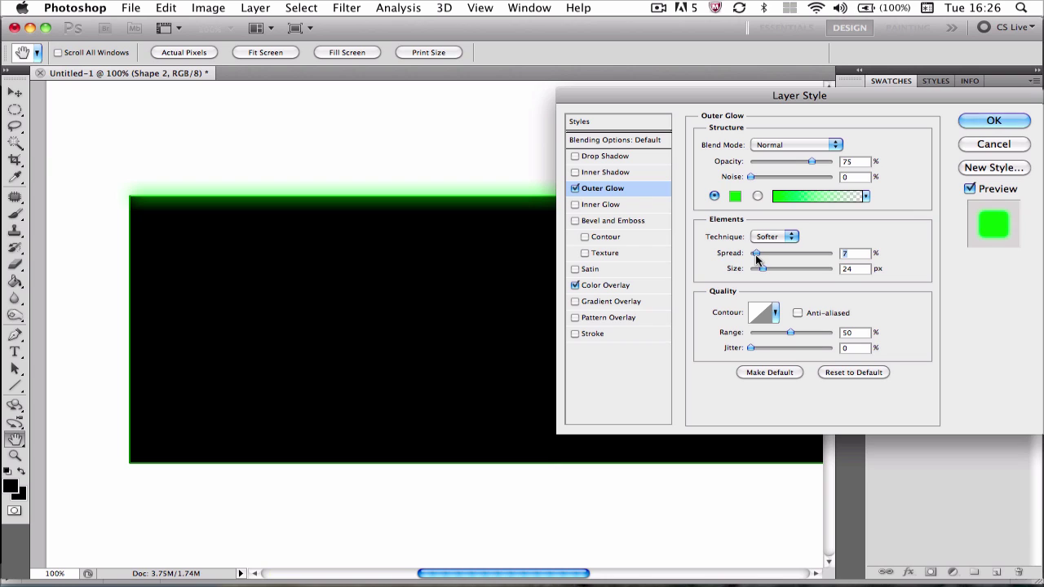
{"action": "left_click", "coordinate": [852, 270]}
{"action": "type", "text": "20"}
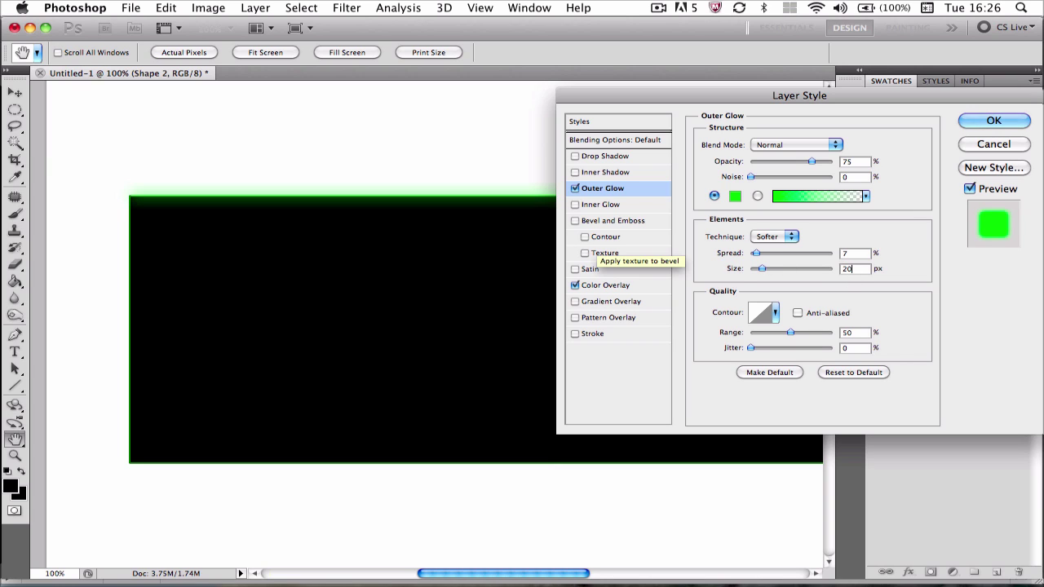
{"action": "key", "text": "BackSpace"}
{"action": "key", "text": "BackSpace"}
{"action": "type", "text": "15"}
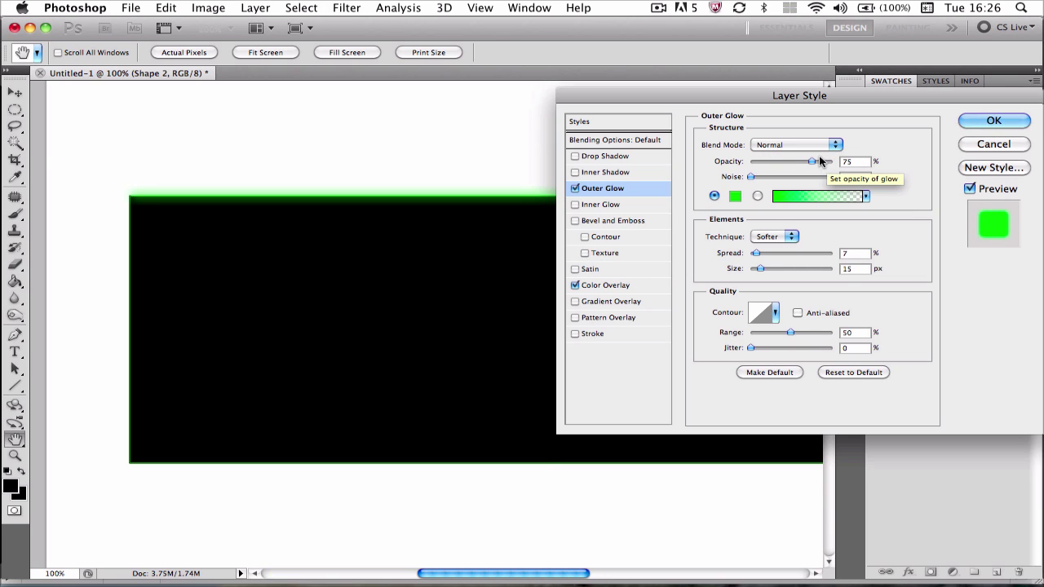
{"action": "left_click", "coordinate": [993, 124]}
- Select the Shape 2 glow layer and pick the Eraser Tool
{"action": "left_click", "coordinate": [718, 179]}
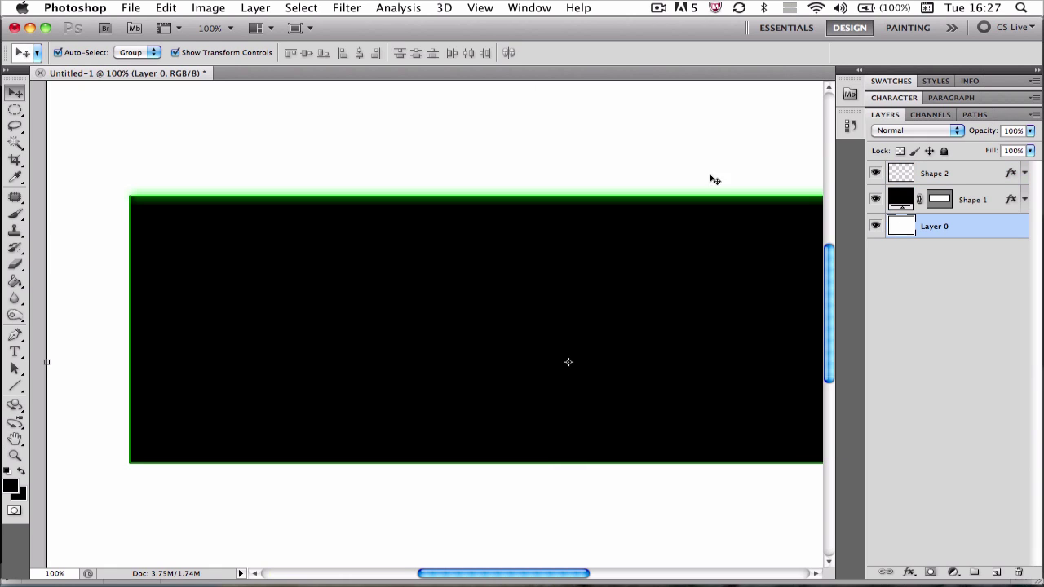
{"action": "mouse_move", "coordinate": [553, 577]}
{"action": "left_mouse_down"}
{"action": "mouse_move", "coordinate": [598, 559]}
{"action": "mouse_move", "coordinate": [572, 574]}
{"action": "left_mouse_up"}
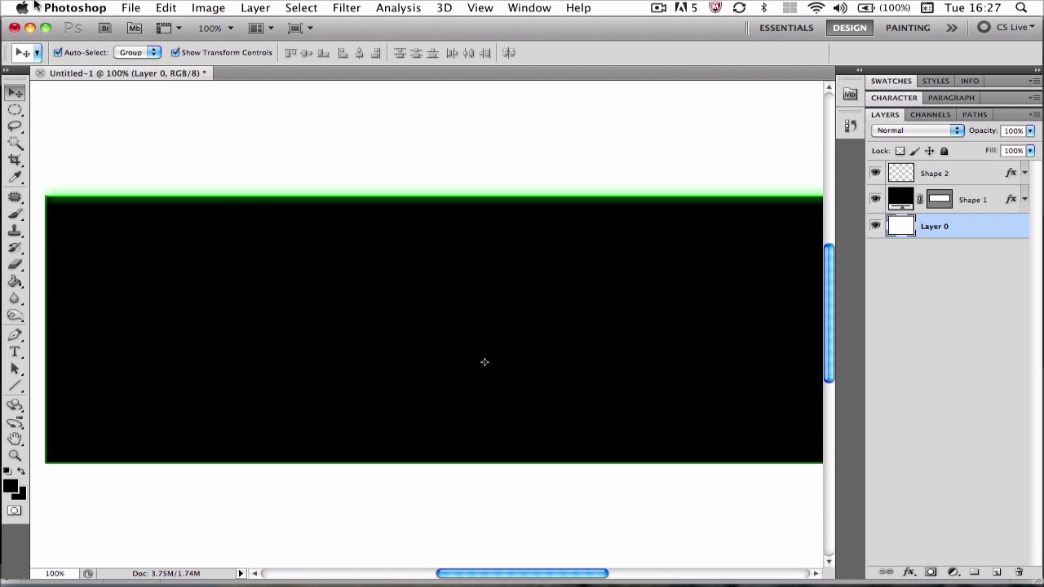
{"action": "left_click", "coordinate": [939, 173]}
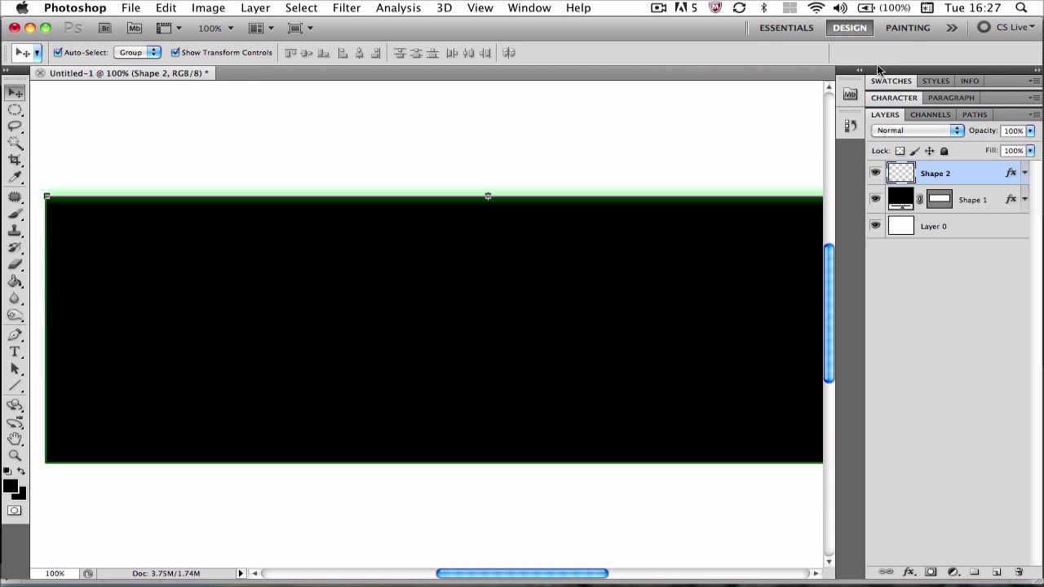
{"action": "left_click", "coordinate": [994, 200]}
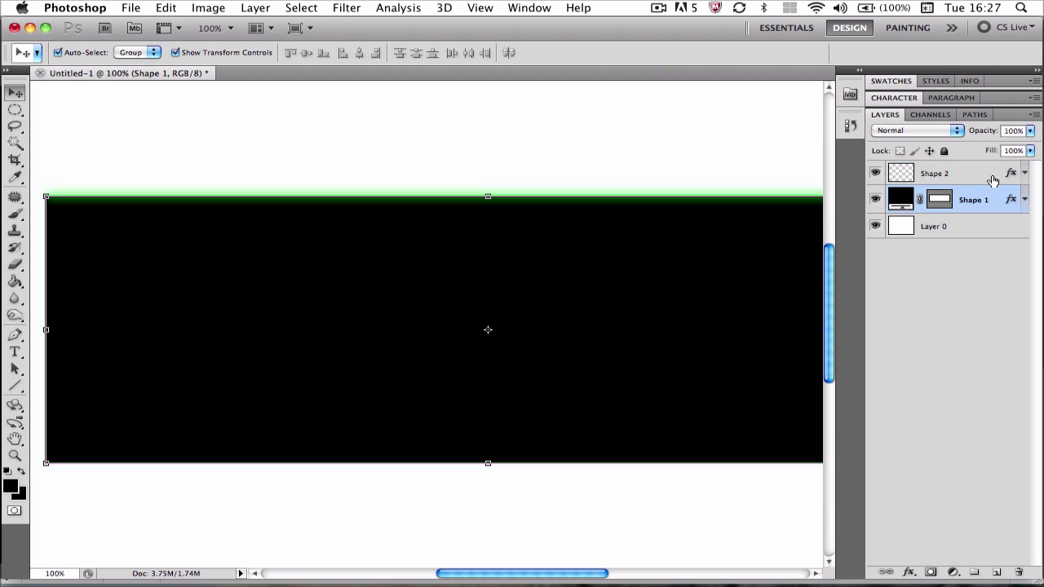
{"action": "left_click", "coordinate": [993, 180]}
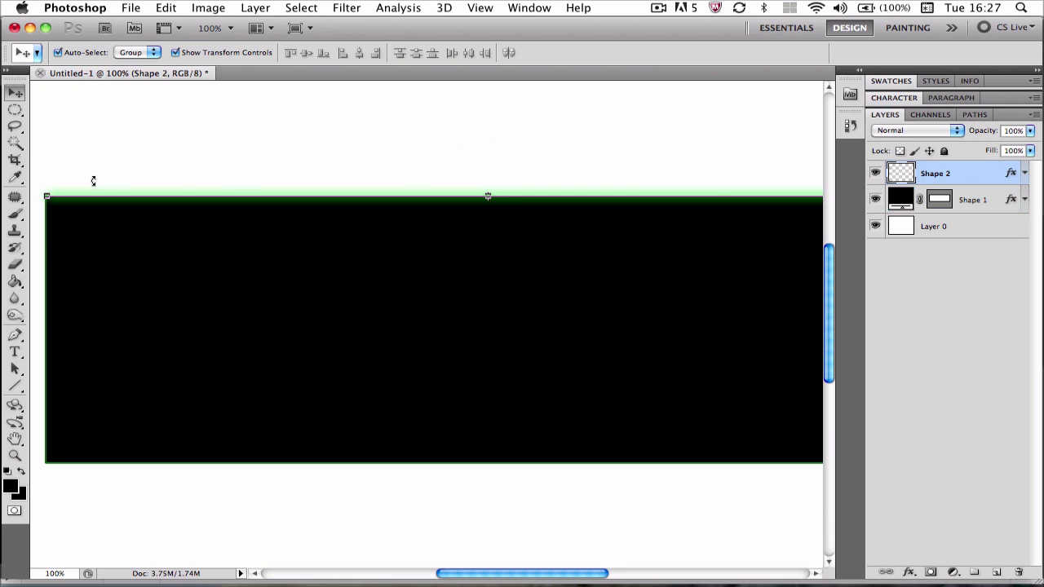
{"action": "left_click", "coordinate": [714, 183]}
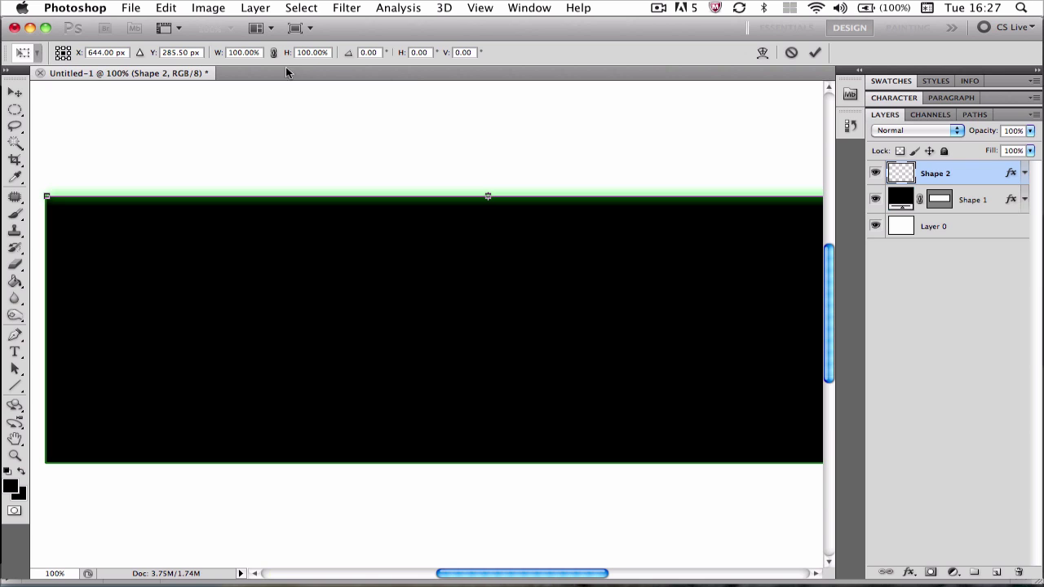
{"action": "left_click_drag", "start_coordinate": [19, 267], "coordinate": [61, 266]}
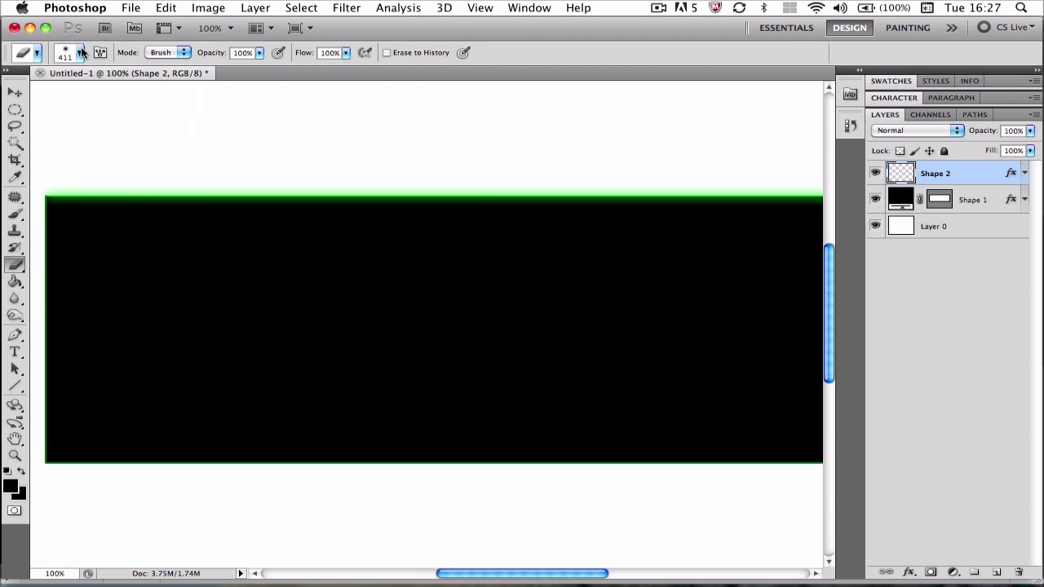
- Check the eraser brush is a soft 411 px brush with 0% hardness
{"action": "left_click", "coordinate": [35, 57]}
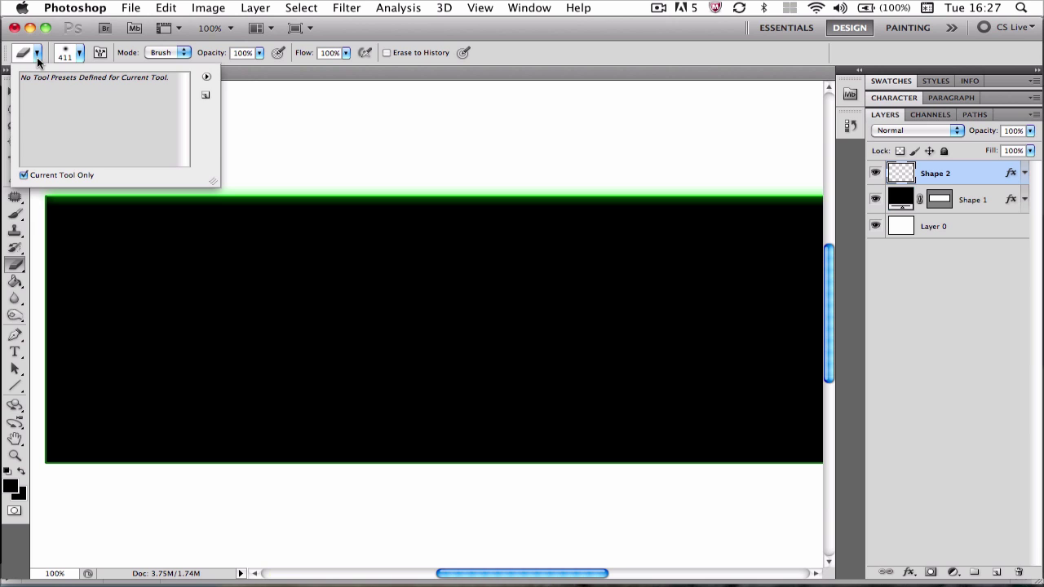
{"action": "left_click", "coordinate": [37, 59]}
{"action": "left_click", "coordinate": [37, 59]}
{"action": "left_click", "coordinate": [82, 57]}
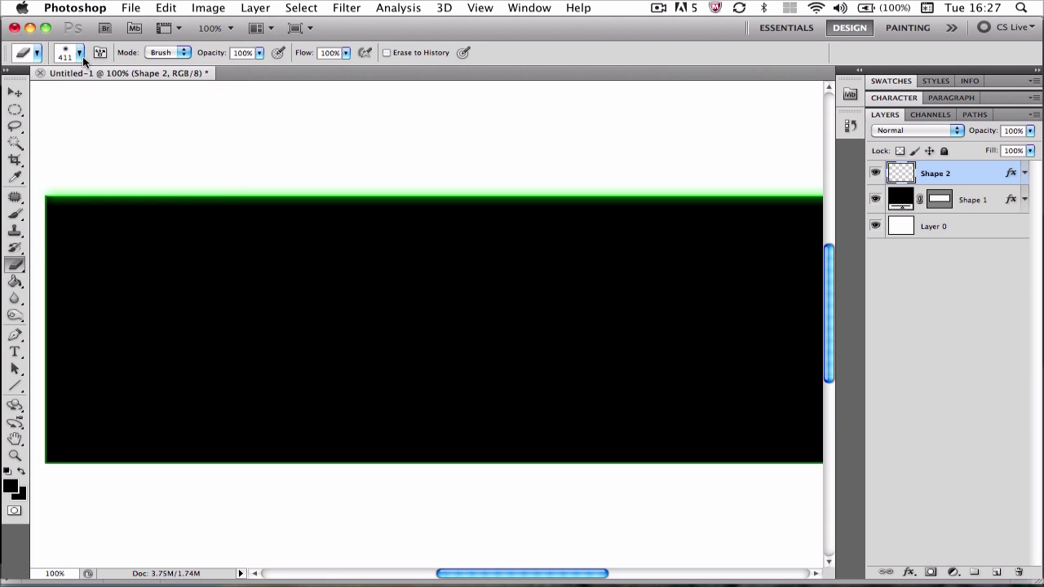
{"action": "left_click", "coordinate": [82, 56]}
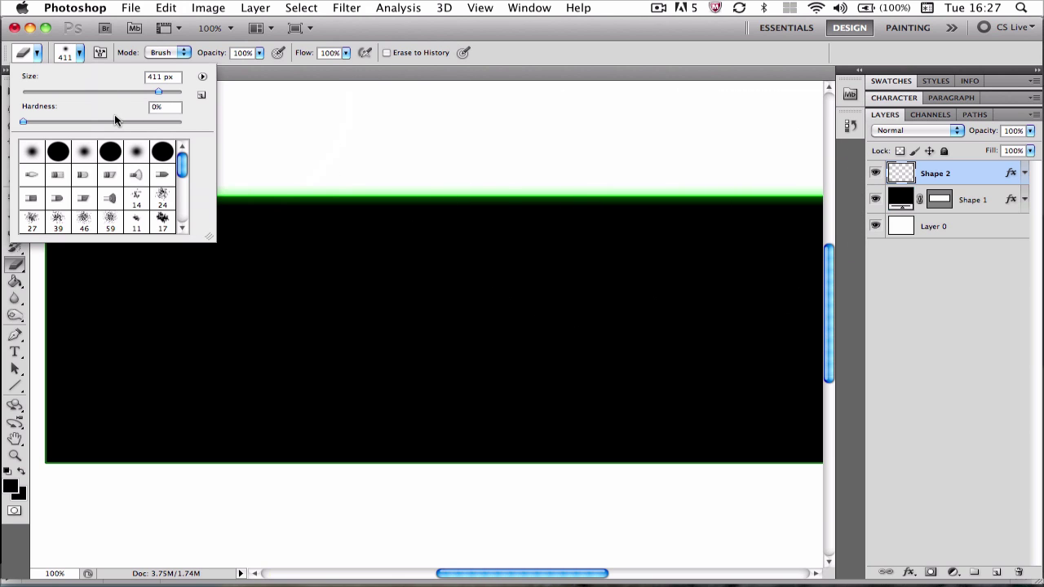
{"action": "left_click", "coordinate": [300, 6]}
{"action": "mouse_move", "coordinate": [255, 7]}
{"action": "left_click", "coordinate": [5, 202]}
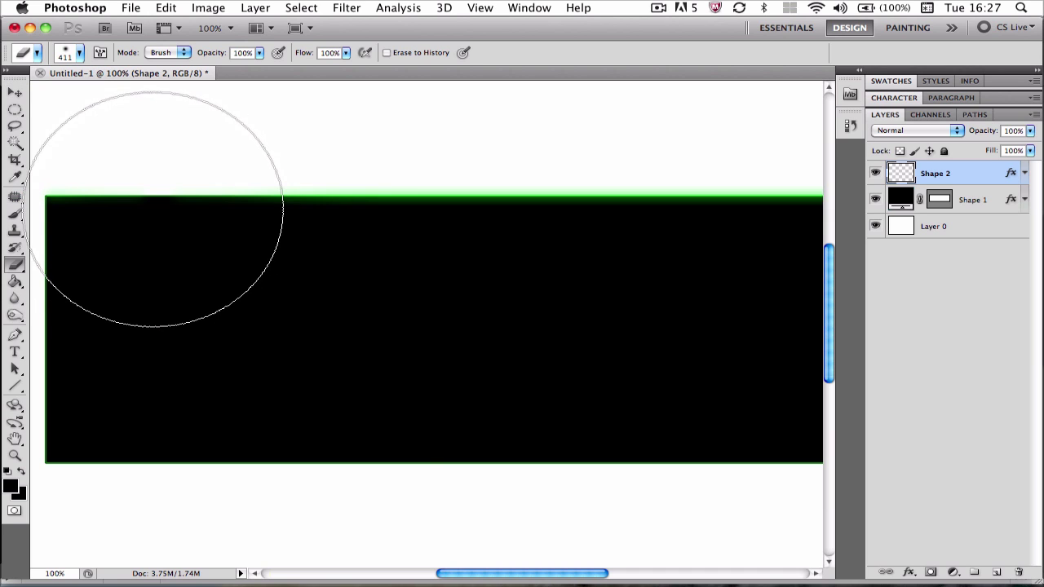
- Erase the green glow at the left and right ends of the top edge
{"action": "left_click", "coordinate": [190, 199]}
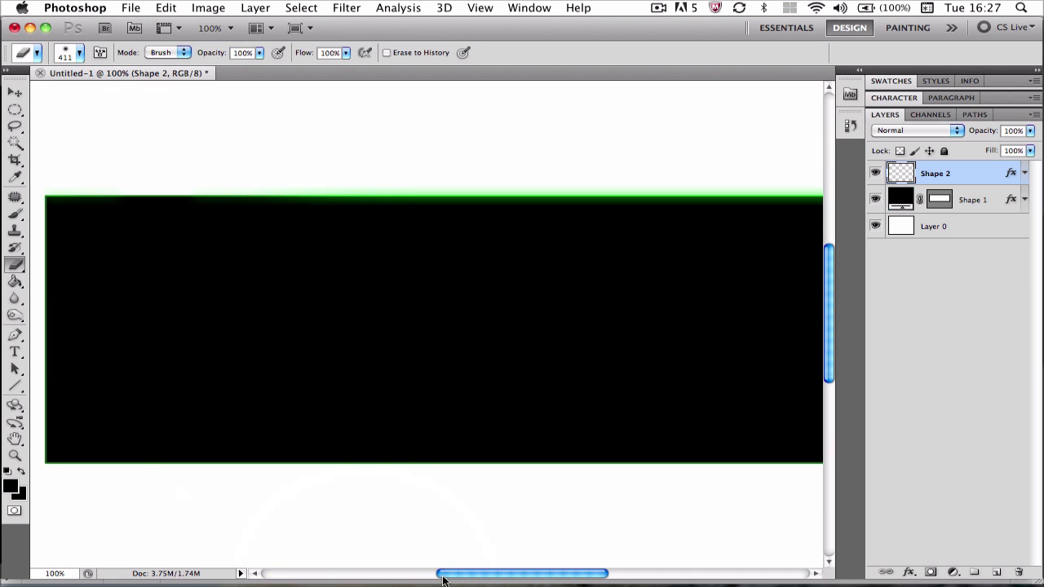
{"action": "left_click_drag", "start_coordinate": [443, 579], "coordinate": [477, 561]}
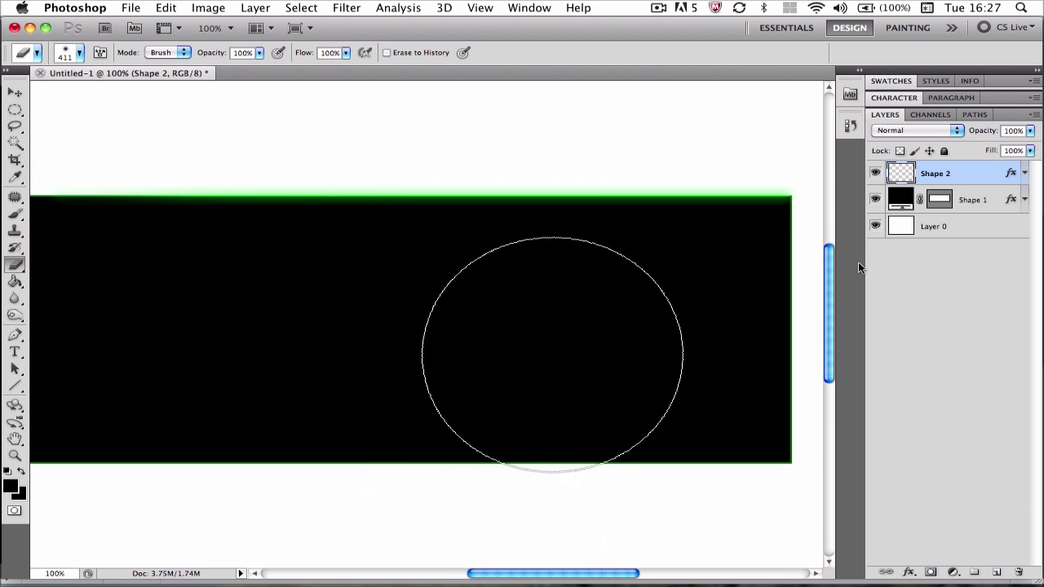
{"action": "left_click", "coordinate": [748, 210]}
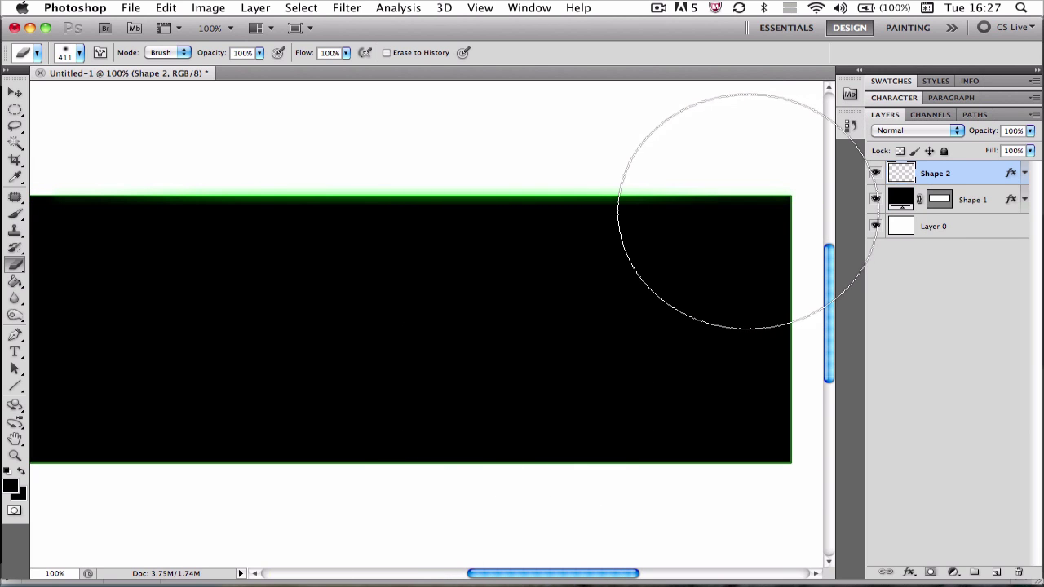
{"action": "mouse_move", "coordinate": [620, 571]}
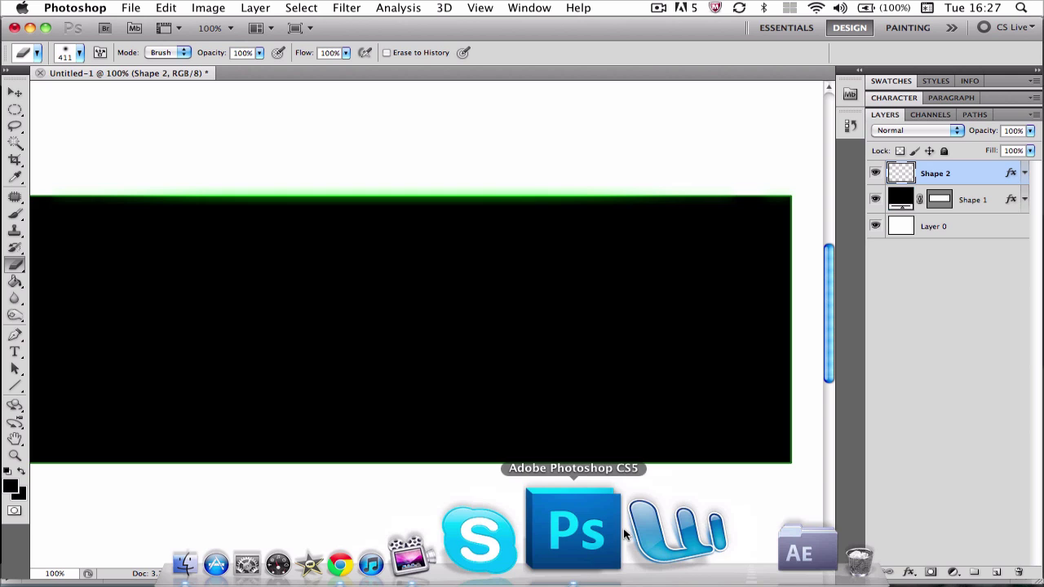
{"action": "left_click", "coordinate": [14, 455]}
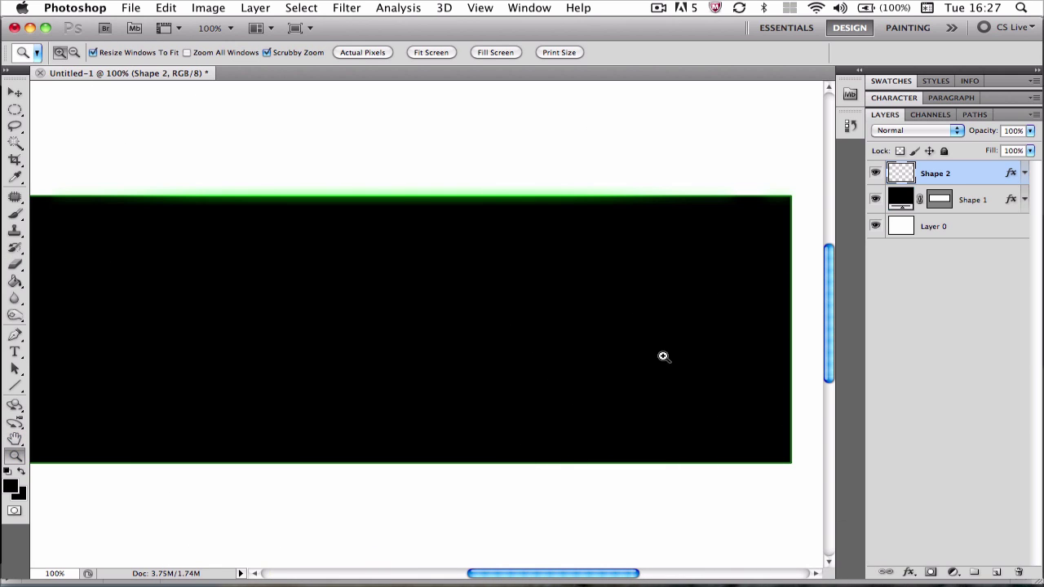
- Choose Zoom Out from the canvas context menu to reach 66.7% and see the faded top glow
{"action": "mouse_move", "coordinate": [570, 576]}
{"action": "left_mouse_down"}
{"action": "mouse_move", "coordinate": [518, 566]}
{"action": "mouse_move", "coordinate": [560, 561]}
{"action": "mouse_move", "coordinate": [518, 559]}
{"action": "mouse_move", "coordinate": [561, 569]}
{"action": "left_mouse_up"}
{"action": "right_click", "coordinate": [130, 407]}
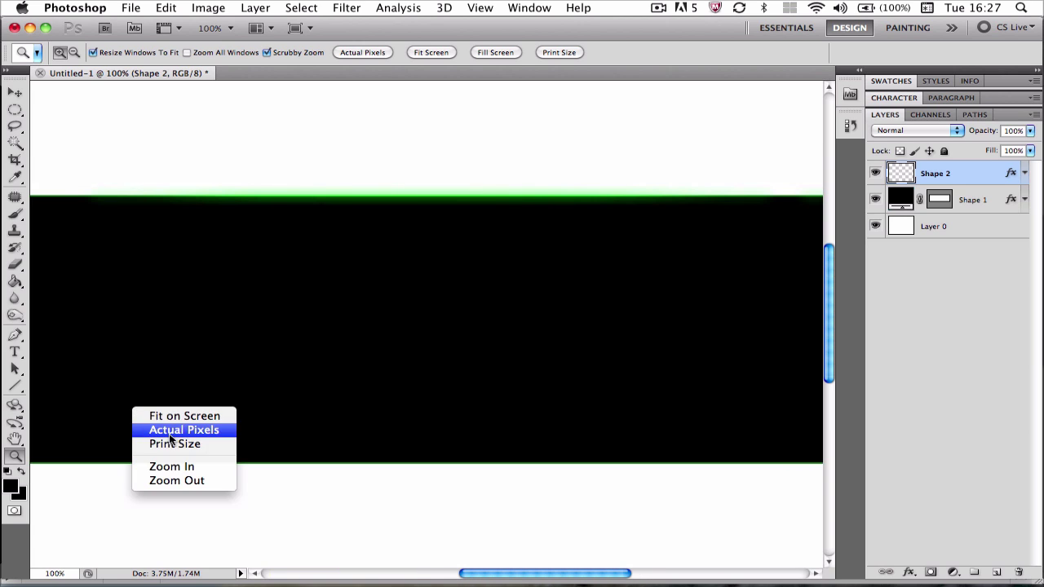
{"action": "left_click", "coordinate": [169, 481]}
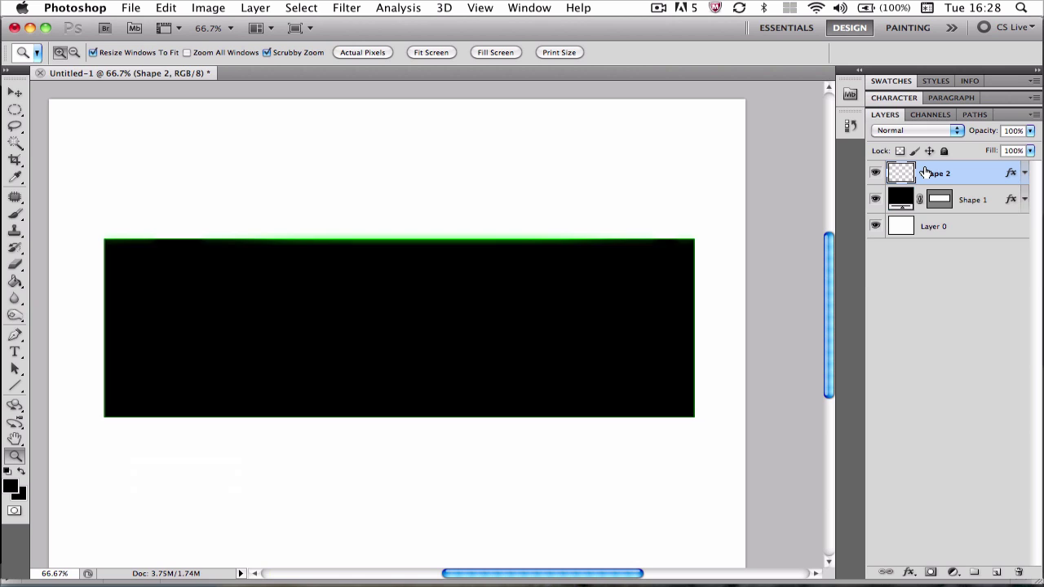
- Create a Shape 2 copy and nudge it down with arrow keys onto the rectangle's bottom edge
{"action": "key", "text": "super+j"}
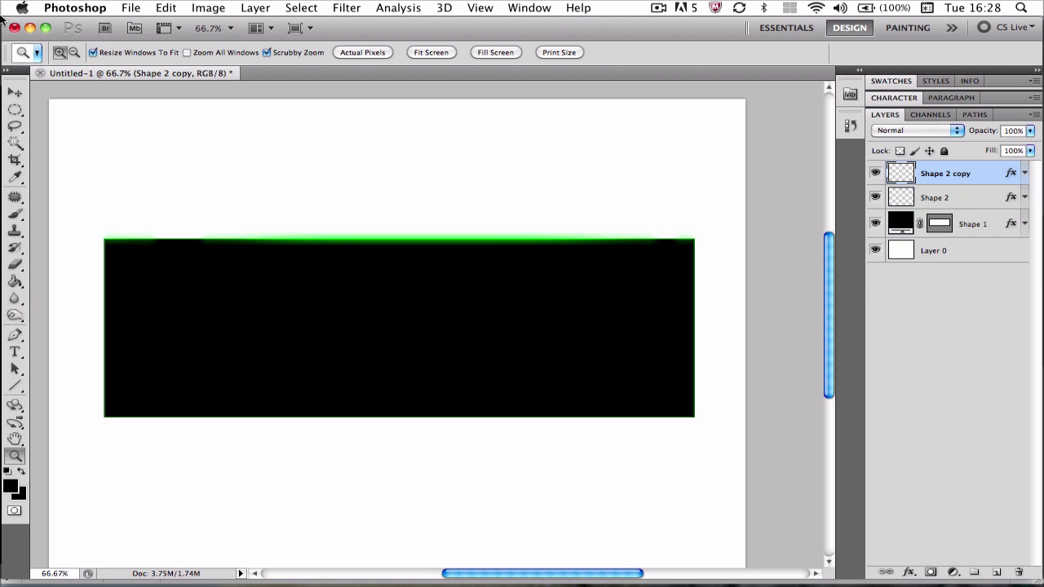
{"action": "left_click", "coordinate": [20, 95]}
{"action": "key", "text": "Down"}
{"action": "key", "text": "Down"}
{"action": "key", "text": "Down"}
{"action": "key", "text": "Down"}
{"action": "key", "text": "Down"}
{"action": "key", "text": "Down"}
{"action": "key", "text": "Down"}
{"action": "key", "text": "Down"}
{"action": "key", "text": "Down"}
{"action": "key", "text": "Down"}
{"action": "key", "text": "Down"}
{"action": "key", "text": "Down"}
{"action": "key", "text": "Down"}
{"action": "key", "text": "Down"}
{"action": "key", "text": "Down"}
{"action": "key", "text": "Down"}
{"action": "key", "text": "Down"}
{"action": "key", "text": "Down"}
{"action": "key", "text": "Down"}
{"action": "key", "text": "Down"}
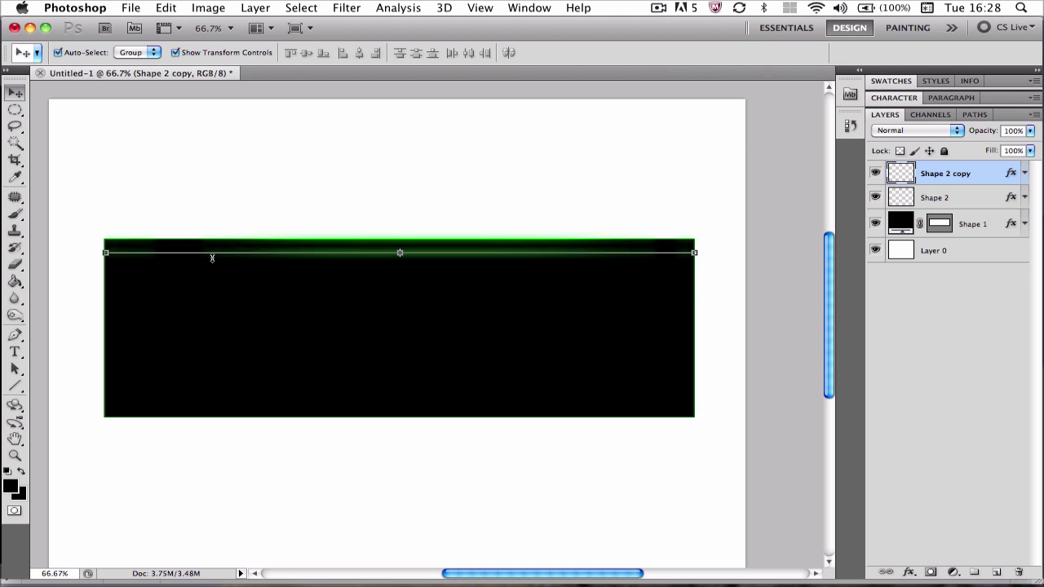
{"action": "key", "text": "super+t"}
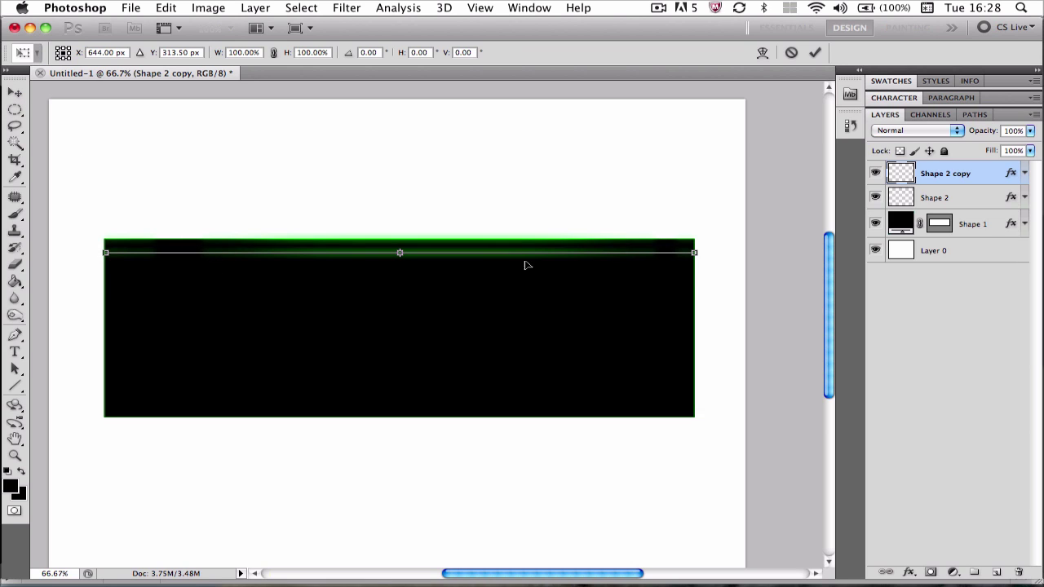
{"action": "key", "text": "Down"}
{"action": "key", "text": "Down"}
{"action": "key", "text": "Down"}
{"action": "key", "text": "Down"}
{"action": "key", "text": "Down"}
{"action": "key", "text": "Down"}
{"action": "key", "text": "Down"}
{"action": "key", "text": "Down"}
{"action": "key", "text": "Down"}
{"action": "key", "text": "Down"}
{"action": "key", "text": "Down"}
{"action": "key", "text": "Down"}
{"action": "key", "text": "Down"}
{"action": "key", "text": "Down"}
{"action": "key", "text": "Down"}
{"action": "key", "text": "Down"}
{"action": "key", "text": "Down"}
{"action": "key", "text": "Down"}
{"action": "key", "text": "Down"}
{"action": "key", "text": "Down"}
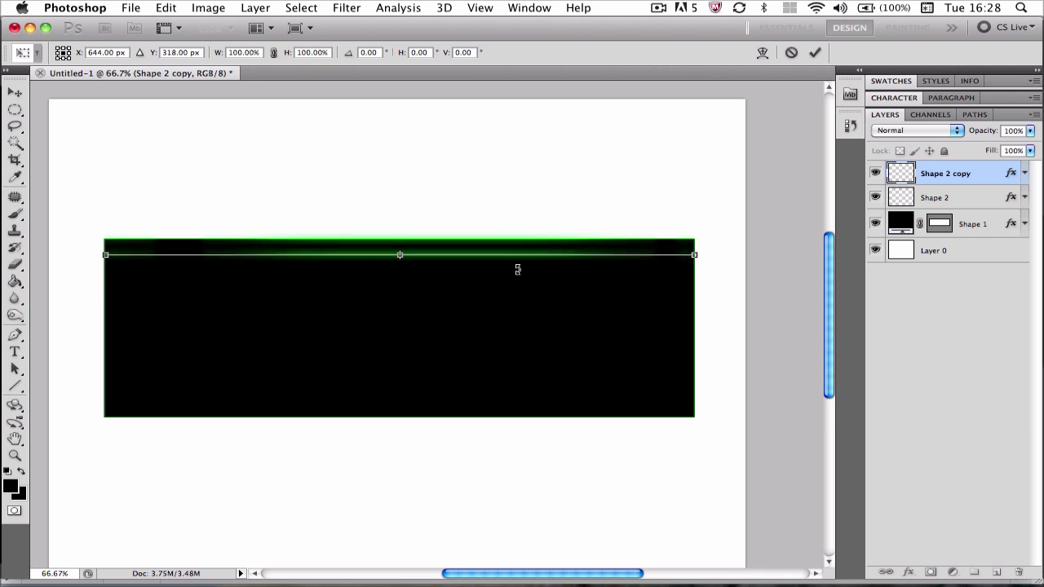
{"action": "key", "text": "Down"}
{"action": "key", "text": "Down"}
{"action": "key", "text": "Down"}
{"action": "key", "text": "Down"}
{"action": "key", "text": "Down"}
{"action": "key", "text": "Down"}
{"action": "key", "text": "Down"}
{"action": "key", "text": "Down"}
{"action": "key", "text": "Down"}
{"action": "key", "text": "Down"}
{"action": "key", "text": "Down"}
{"action": "key", "text": "Down"}
{"action": "key", "text": "Down"}
{"action": "key", "text": "Down"}
{"action": "key", "text": "Down"}
{"action": "key", "text": "Down"}
{"action": "key", "text": "Down"}
{"action": "key", "text": "Down"}
{"action": "key", "text": "Down"}
{"action": "key", "text": "Down"}
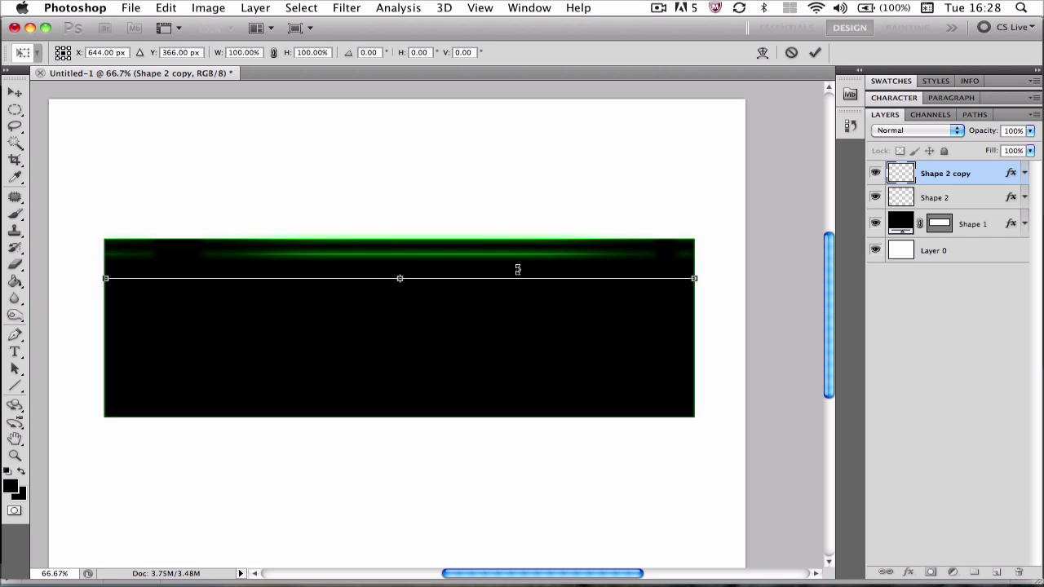
{"action": "key", "text": "Down"}
{"action": "key", "text": "Down"}
{"action": "key", "text": "Down"}
{"action": "key", "text": "Down"}
{"action": "key", "text": "Down"}
{"action": "key", "text": "Down"}
{"action": "key", "text": "Down"}
{"action": "key", "text": "Down"}
{"action": "key", "text": "Down"}
{"action": "key", "text": "Down"}
{"action": "key", "text": "Down"}
{"action": "key", "text": "Down"}
{"action": "key", "text": "Down"}
{"action": "key", "text": "Down"}
{"action": "key", "text": "Down"}
{"action": "key", "text": "Down"}
{"action": "key", "text": "Down"}
{"action": "key", "text": "Down"}
{"action": "key", "text": "Down"}
{"action": "key", "text": "Down"}
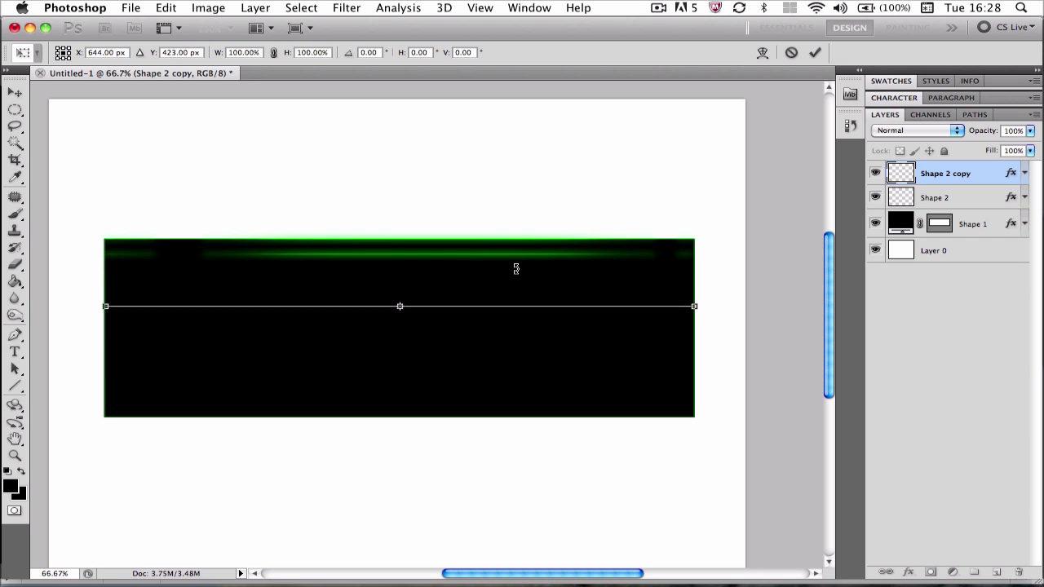
{"action": "key", "text": "Down"}
{"action": "key", "text": "Down"}
{"action": "key", "text": "Down"}
{"action": "key", "text": "Down"}
{"action": "key", "text": "Down"}
{"action": "key", "text": "Down"}
{"action": "key", "text": "Down"}
{"action": "key", "text": "Down"}
{"action": "key", "text": "Down"}
{"action": "key", "text": "Down"}
{"action": "key", "text": "Down"}
{"action": "key", "text": "Down"}
{"action": "key", "text": "Down"}
{"action": "key", "text": "Down"}
{"action": "key", "text": "Down"}
{"action": "key", "text": "Down"}
{"action": "key", "text": "Down"}
{"action": "key", "text": "Down"}
{"action": "key", "text": "Down"}
{"action": "key", "text": "Down"}
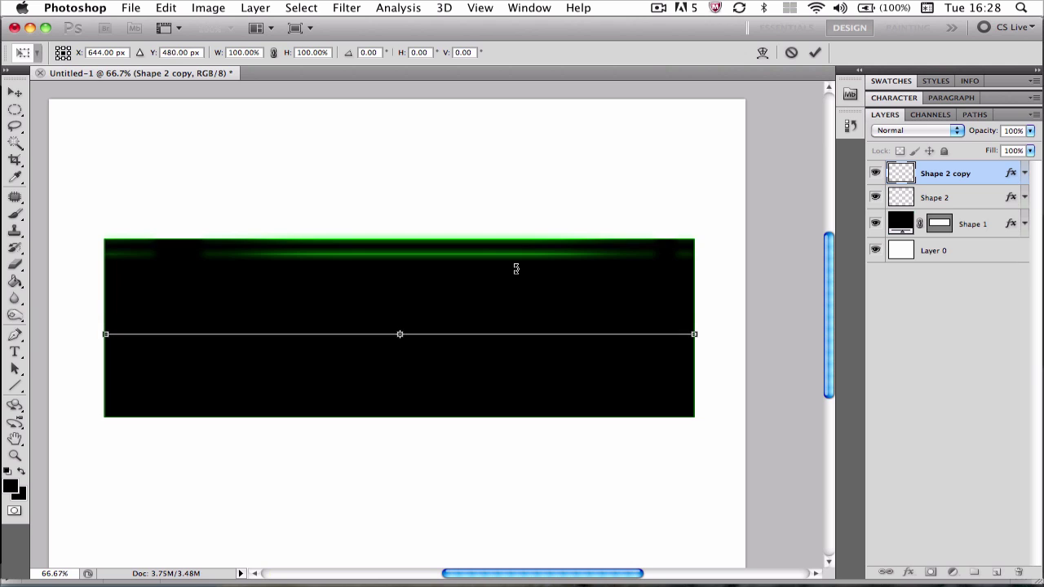
{"action": "key", "text": "Down"}
{"action": "key", "text": "Down"}
{"action": "key", "text": "Down"}
{"action": "key", "text": "Down"}
{"action": "key", "text": "Down"}
{"action": "key", "text": "Down"}
{"action": "key", "text": "Down"}
{"action": "key", "text": "Down"}
{"action": "key", "text": "Down"}
{"action": "key", "text": "Down"}
{"action": "key", "text": "Down"}
{"action": "key", "text": "Down"}
{"action": "key", "text": "Down"}
{"action": "key", "text": "Down"}
{"action": "key", "text": "Down"}
{"action": "key", "text": "Down"}
{"action": "key", "text": "Down"}
{"action": "key", "text": "Down"}
{"action": "key", "text": "Down"}
{"action": "key", "text": "Down"}
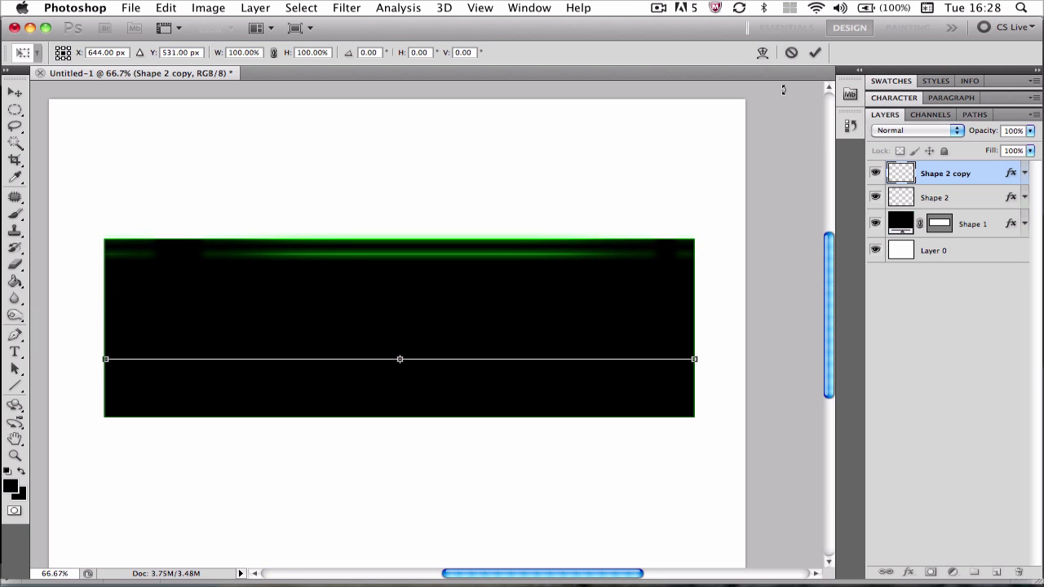
{"action": "key", "text": "Down"}
{"action": "key", "text": "Down"}
{"action": "key", "text": "Down"}
{"action": "key", "text": "Down"}
{"action": "key", "text": "Down"}
{"action": "key", "text": "Down"}
{"action": "key", "text": "Down"}
{"action": "key", "text": "Down"}
{"action": "key", "text": "Down"}
{"action": "key", "text": "Down"}
{"action": "key", "text": "Down"}
{"action": "key", "text": "Down"}
{"action": "key", "text": "Down"}
{"action": "key", "text": "Down"}
{"action": "key", "text": "Down"}
{"action": "key", "text": "Down"}
{"action": "key", "text": "Down"}
{"action": "key", "text": "Down"}
{"action": "key", "text": "Down"}
{"action": "key", "text": "Down"}
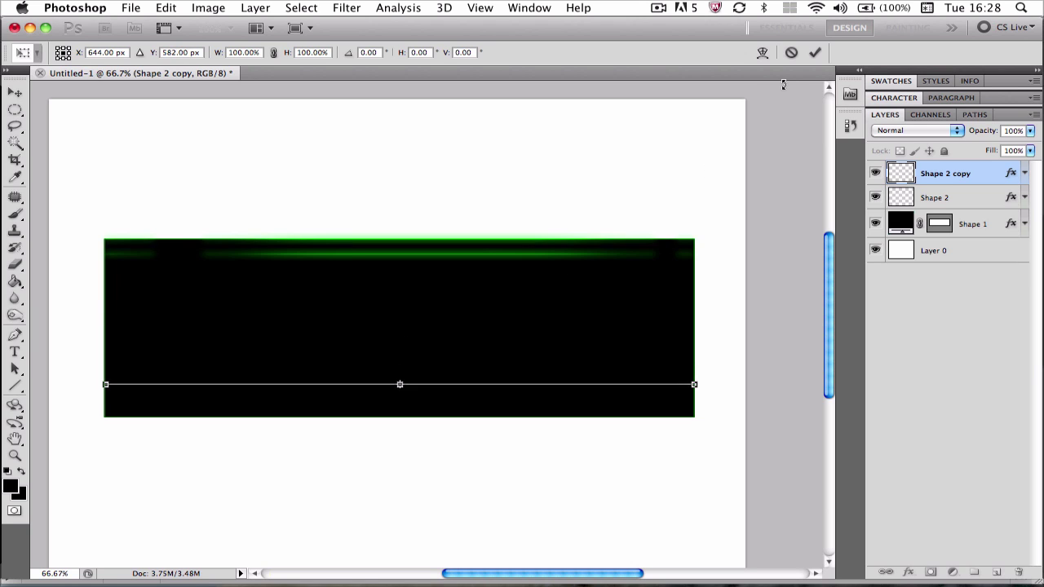
{"action": "key", "text": "Down"}
{"action": "key", "text": "Down"}
{"action": "key", "text": "Down"}
{"action": "key", "text": "Down"}
{"action": "key", "text": "Down"}
{"action": "key", "text": "Down"}
{"action": "key", "text": "Down"}
{"action": "key", "text": "Down"}
{"action": "key", "text": "Down"}
{"action": "key", "text": "Down"}
{"action": "key", "text": "Down"}
{"action": "key", "text": "Down"}
{"action": "key", "text": "Down"}
{"action": "key", "text": "Down"}
{"action": "key", "text": "Down"}
{"action": "key", "text": "Down"}
{"action": "key", "text": "Down"}
{"action": "key", "text": "Down"}
{"action": "key", "text": "Down"}
{"action": "key", "text": "Down"}
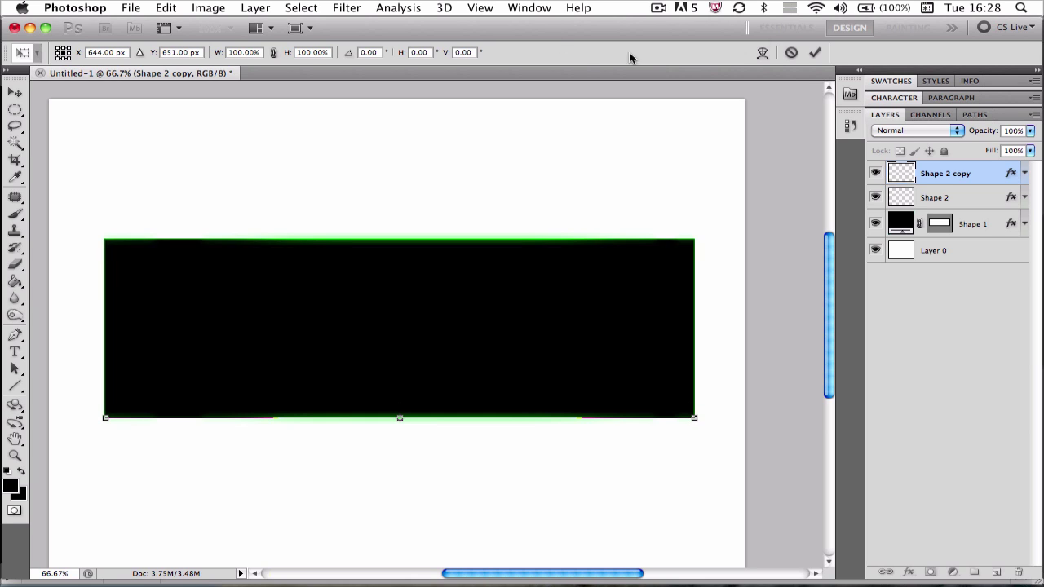
- Commit the copy's new position, reselect the original Shape 2 layer and pick the Eraser Tool
{"action": "left_click", "coordinate": [811, 54]}
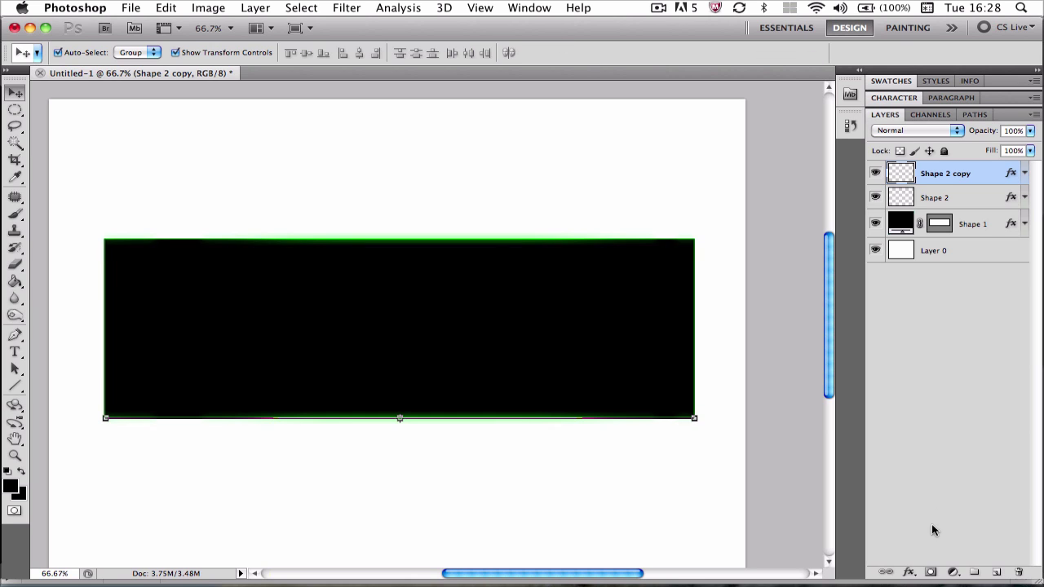
{"action": "left_click", "coordinate": [889, 517]}
{"action": "left_click", "coordinate": [939, 200]}
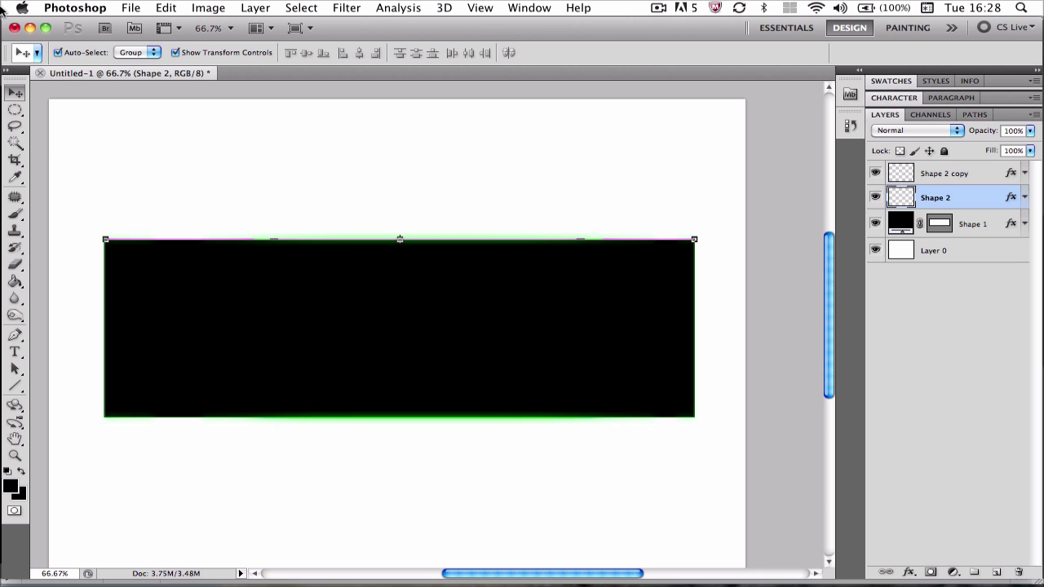
{"action": "left_click", "coordinate": [15, 261]}
{"action": "left_click", "coordinate": [122, 238]}
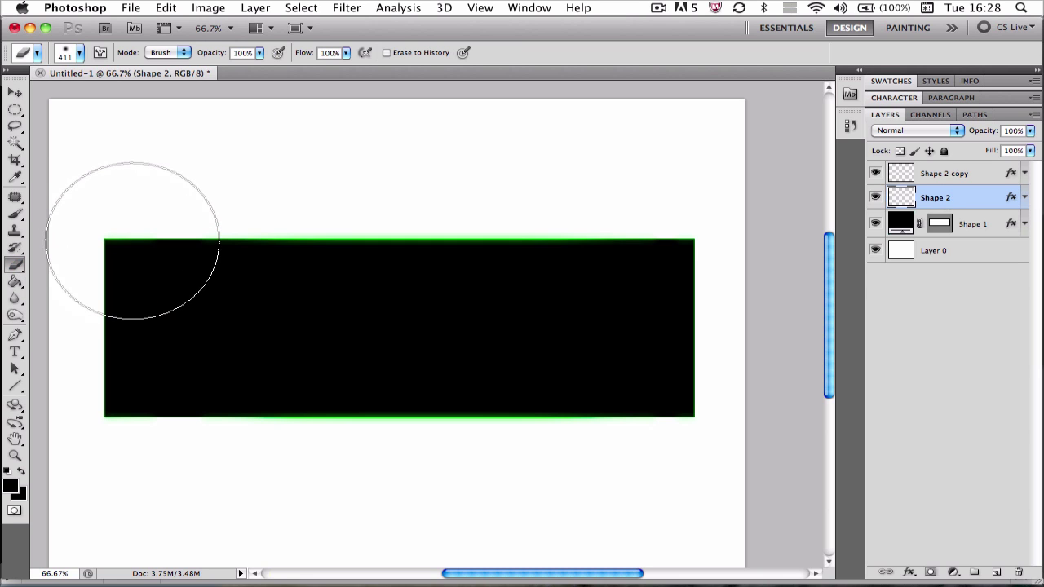